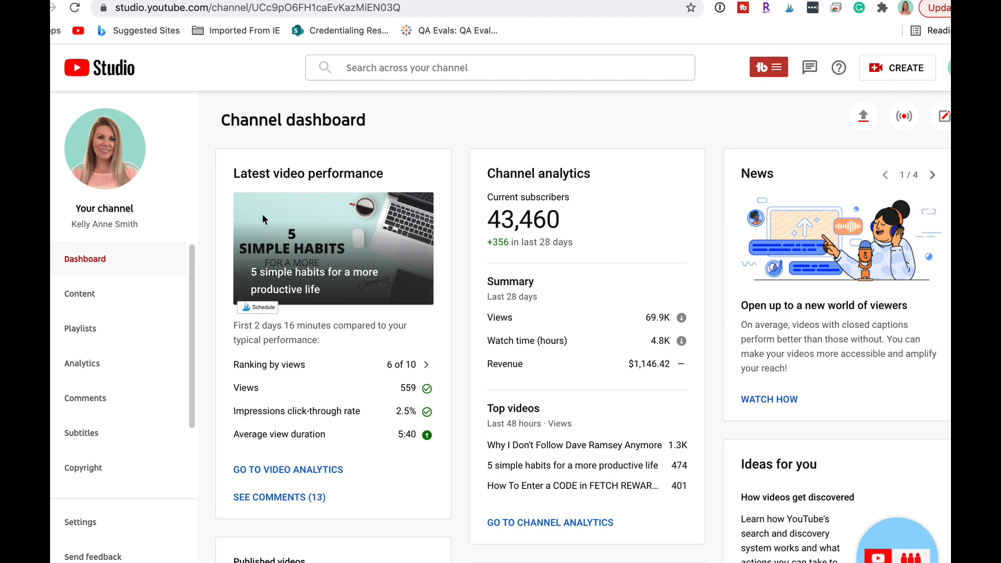
- Open the channel's upload default settings and review the saved default description from its contact links through to the disclosure
left_click(99, 521)
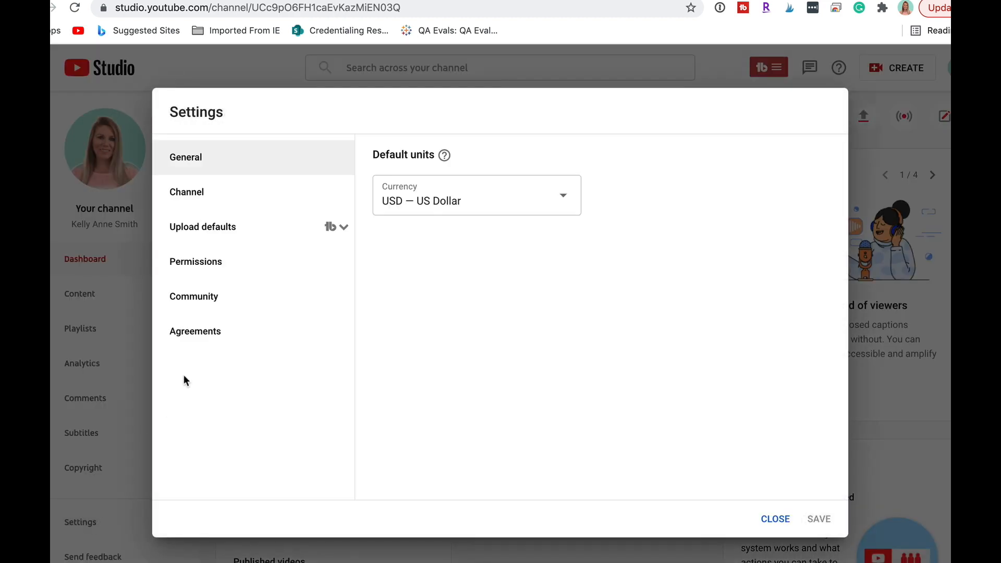
left_click(257, 238)
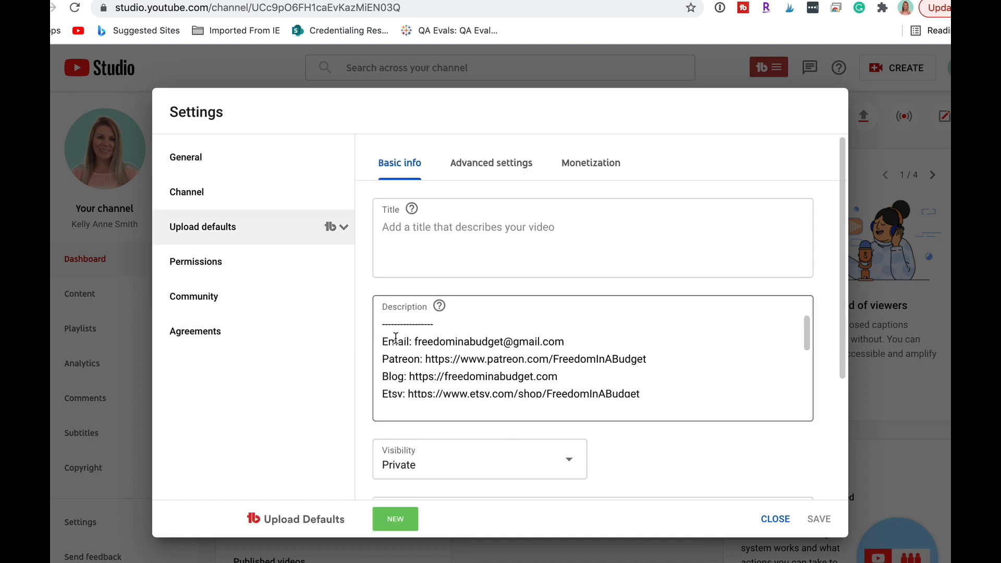
scroll(457, 387, "down", 5)
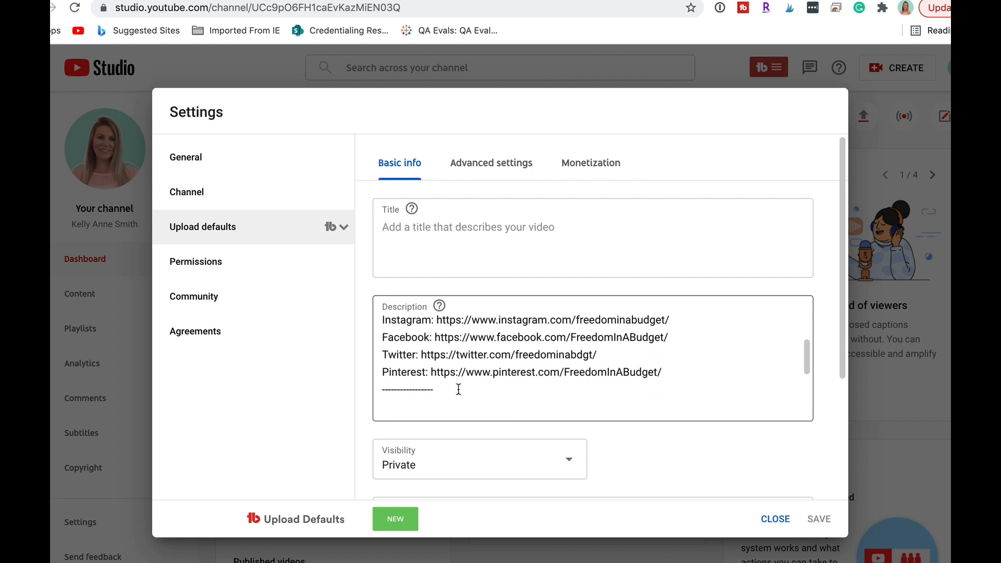
scroll(458, 389, "down", 2)
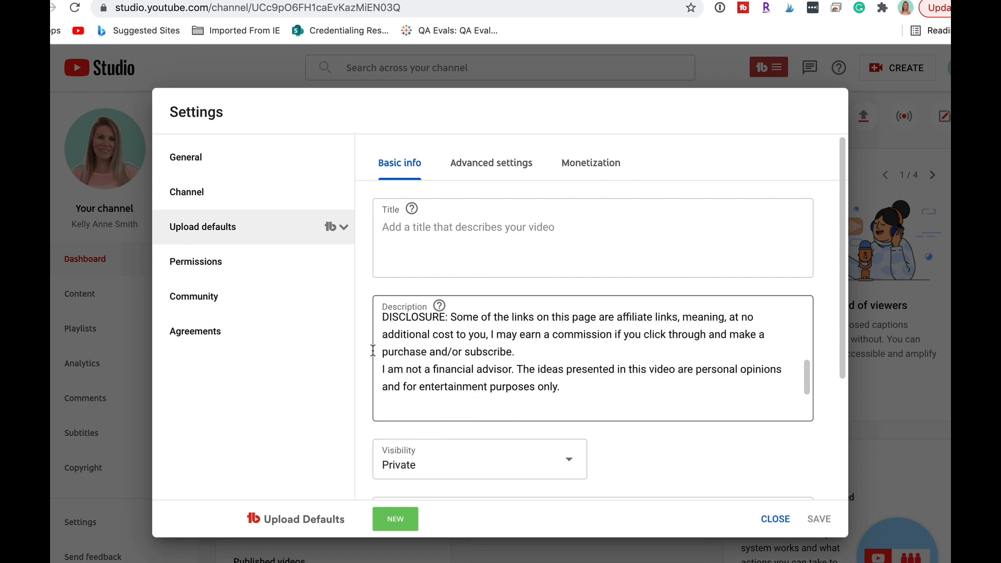
scroll(476, 352, "up", 5)
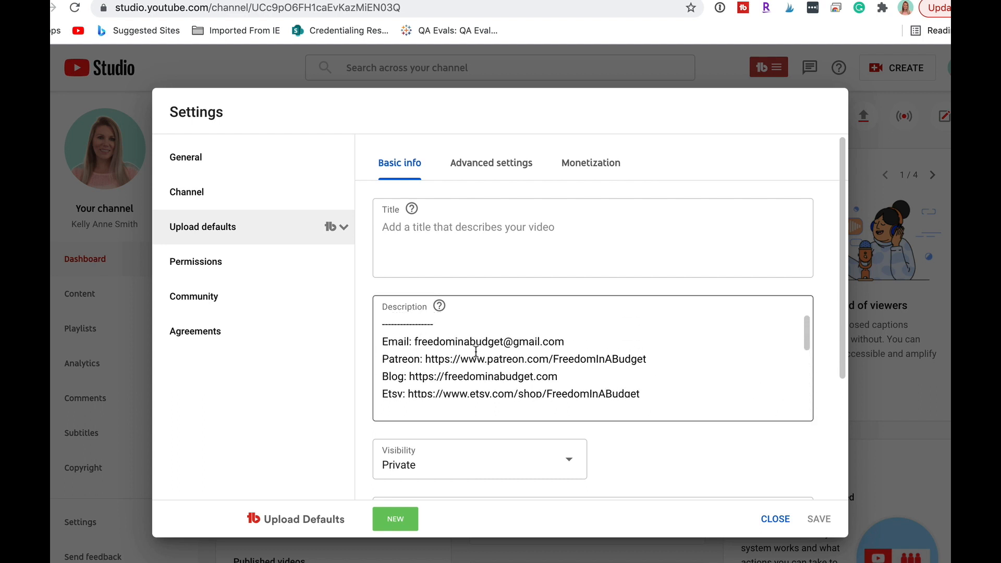
scroll(475, 352, "down", 3)
scroll(475, 352, "up", 3)
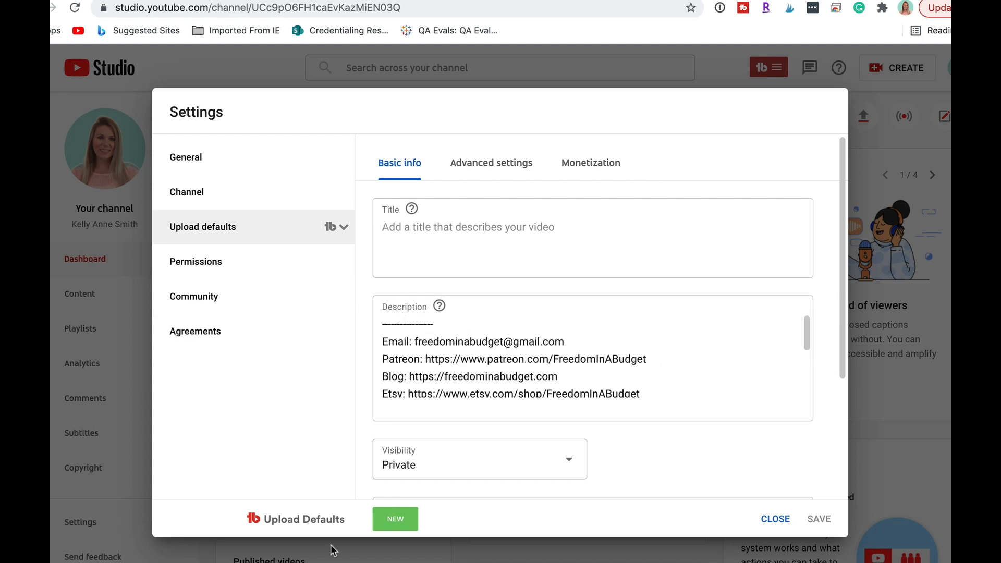
- Create a new TubeBuddy upload defaults profile named "How To Make More Money"
left_click(337, 232)
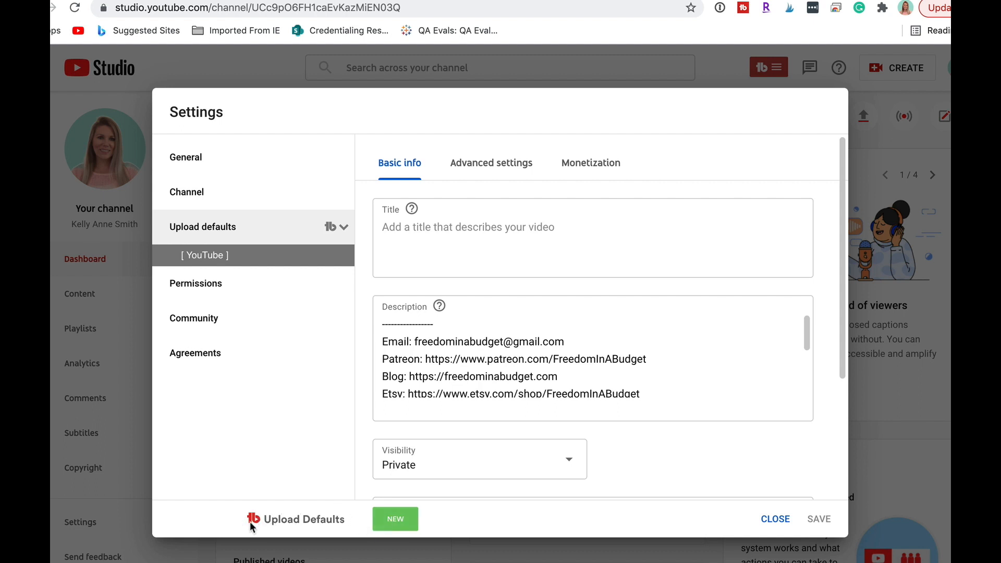
left_click(396, 519)
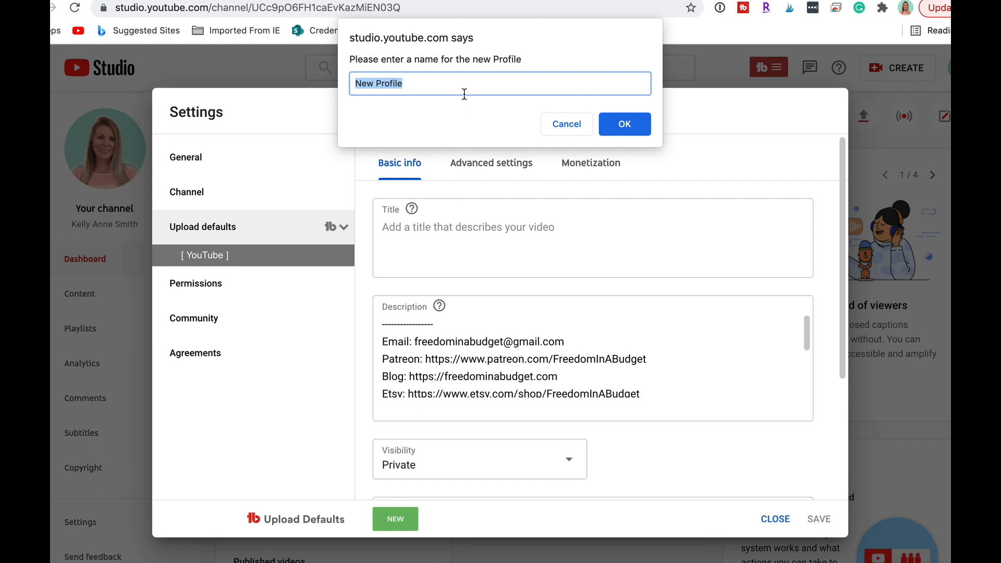
type("How To M")
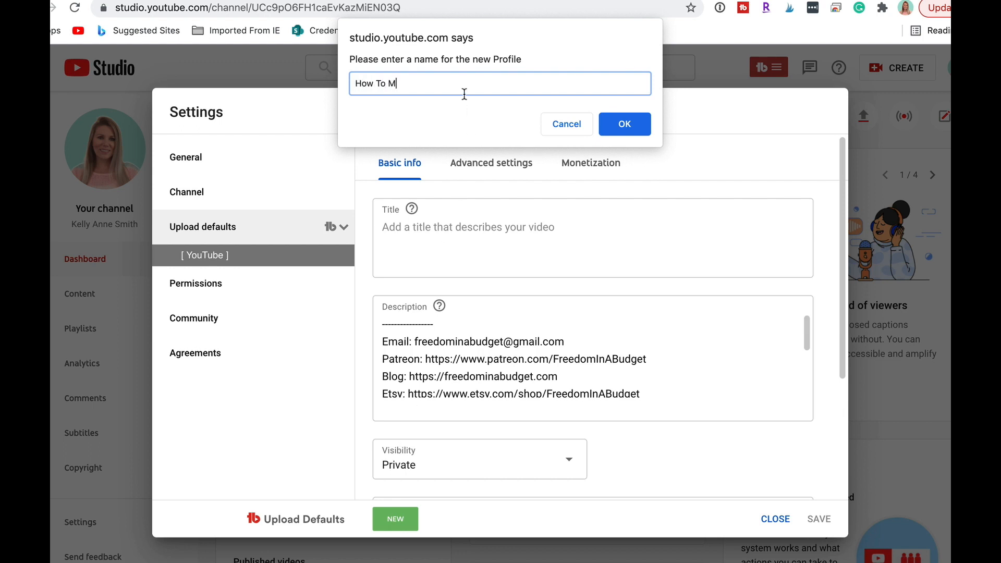
type("ake More Money")
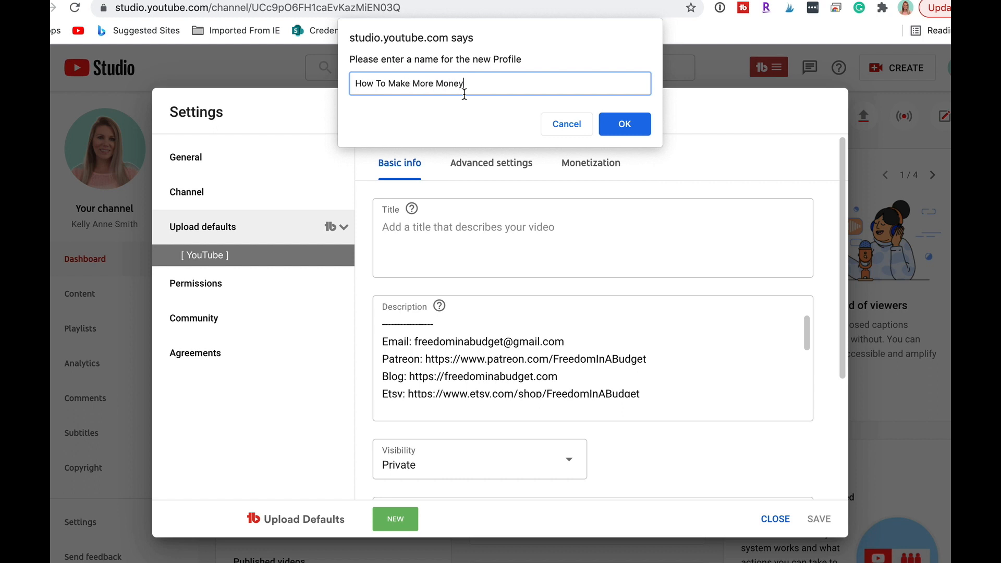
left_click(629, 124)
left_click(409, 234)
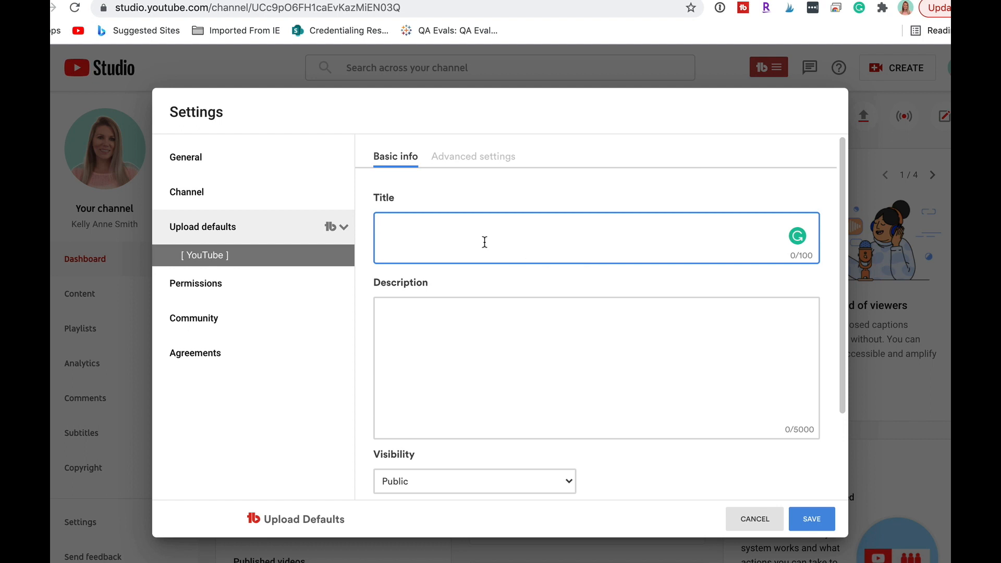
type("Kelly's Reviews:")
type("Water ")
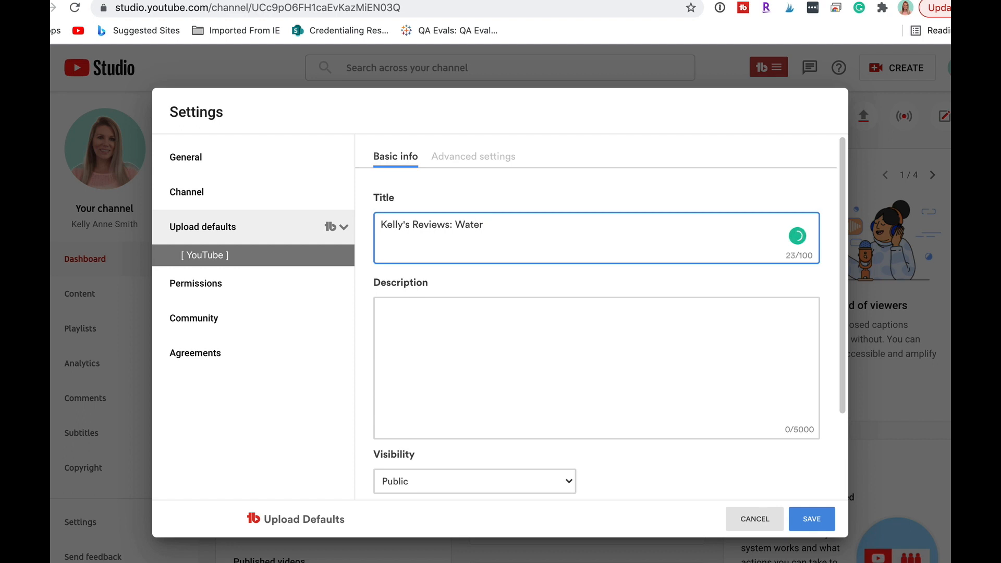
type("Bottle")
key("BackSpace")
key("BackSpace")
key("BackSpace")
key("BackSpace")
key("BackSpace")
key("BackSpace")
key("BackSpace")
key("BackSpace")
key("BackSpace")
key("BackSpace")
key("BackSpace")
key("BackSpace")
type("Yeti 20 oz")
left_click_drag(504, 224, 458, 220)
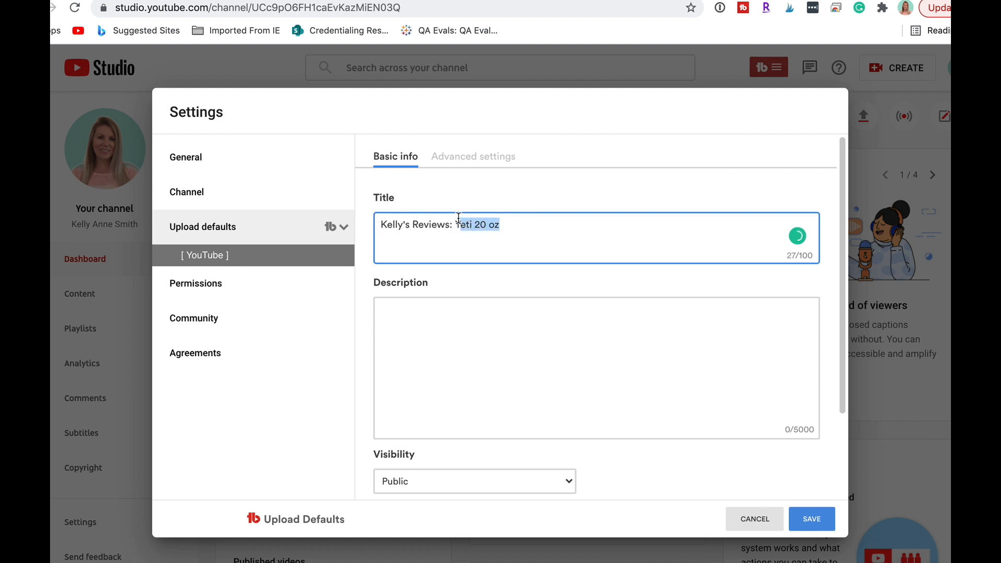
key("BackSpace")
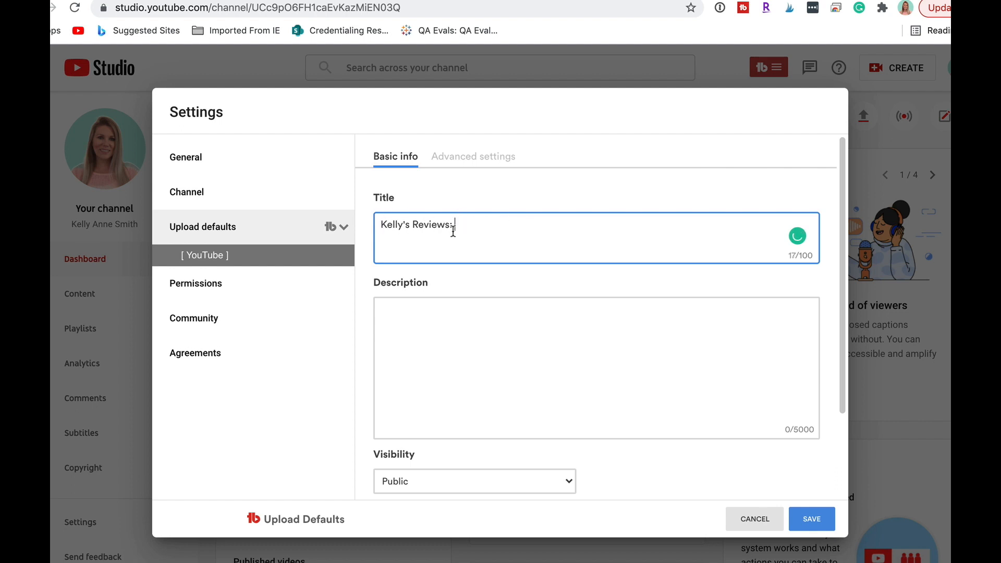
left_click_drag(477, 226, 365, 226)
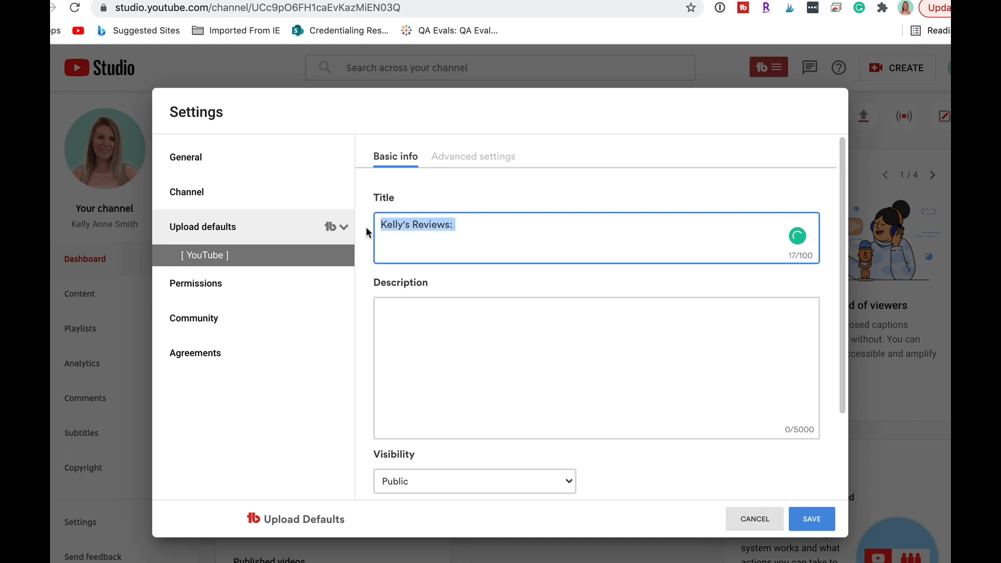
key("BackSpace")
- Paste the copied text with the mentioned videos, social links and affiliate disclosure into the new profile's description, and check it through to the end
left_click(445, 382)
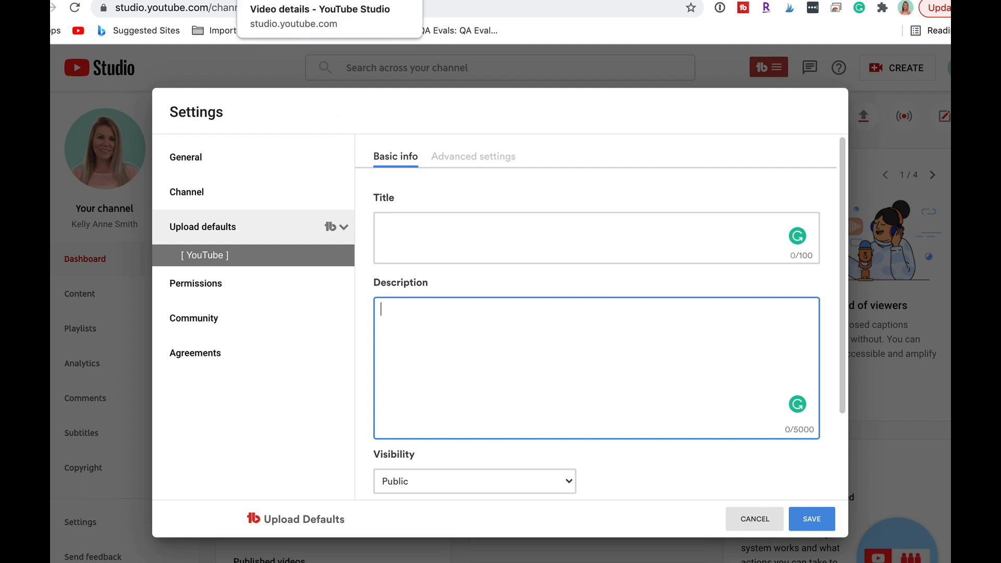
key("super+v")
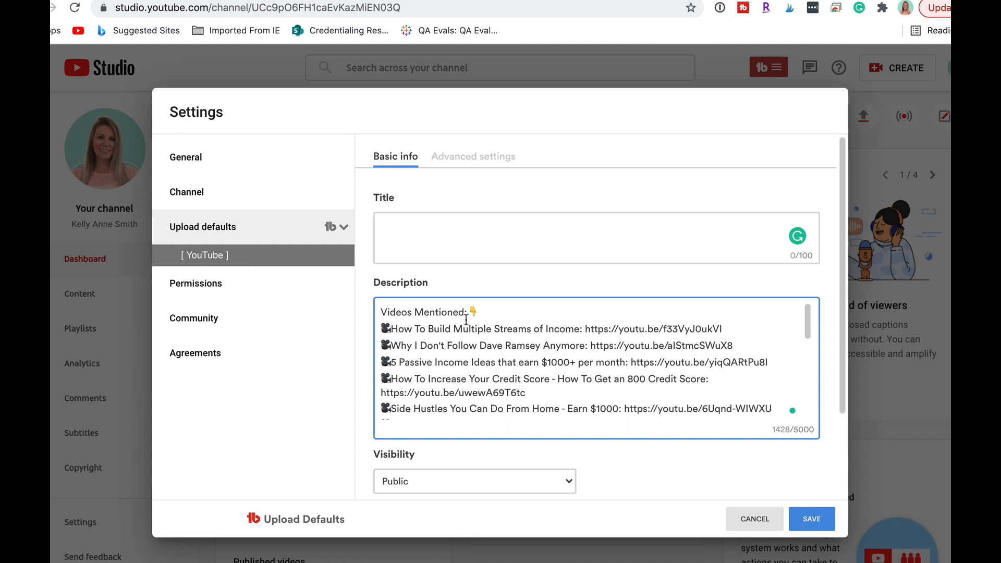
scroll(482, 375, "down", 4)
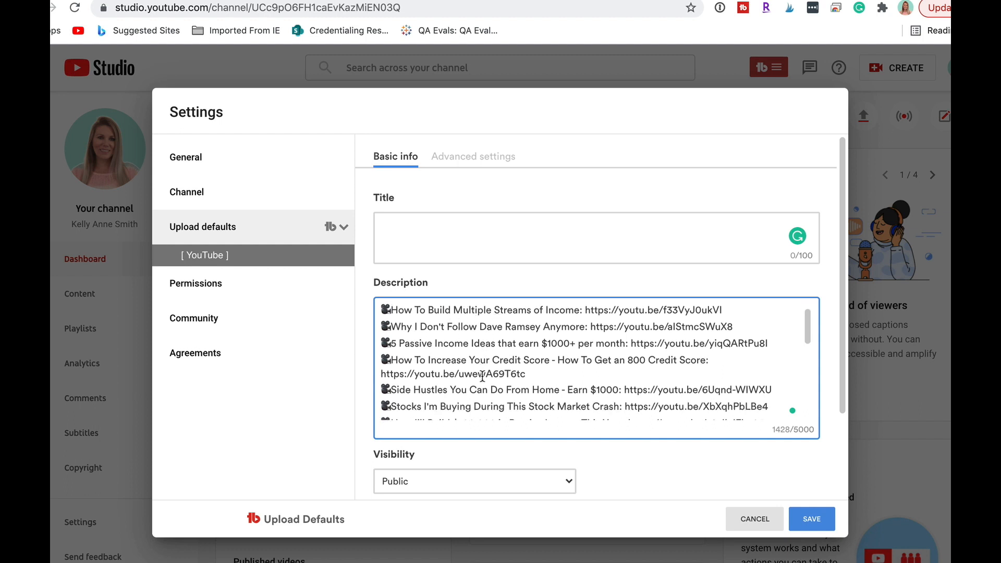
scroll(493, 332, "down", 5)
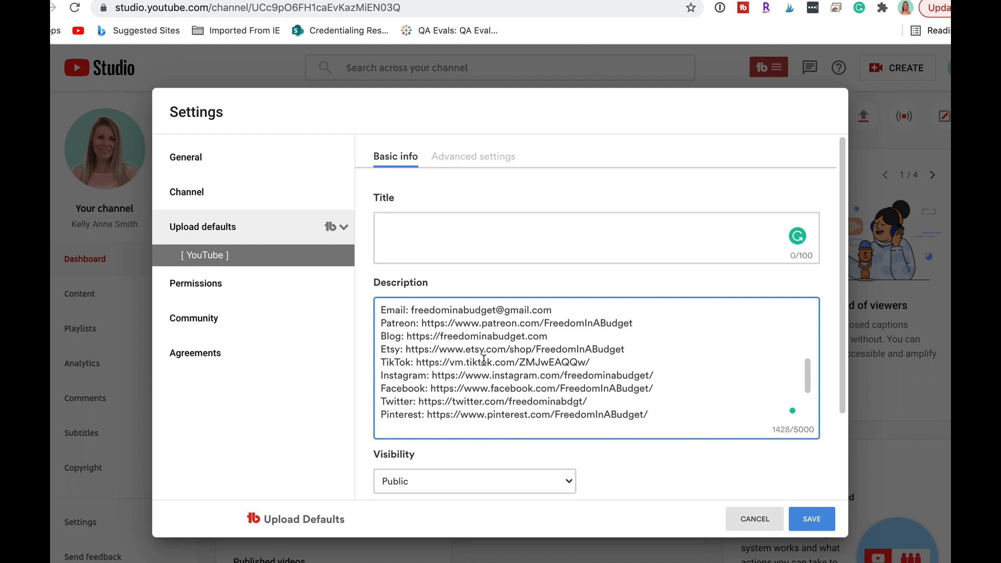
scroll(483, 360, "down", 3)
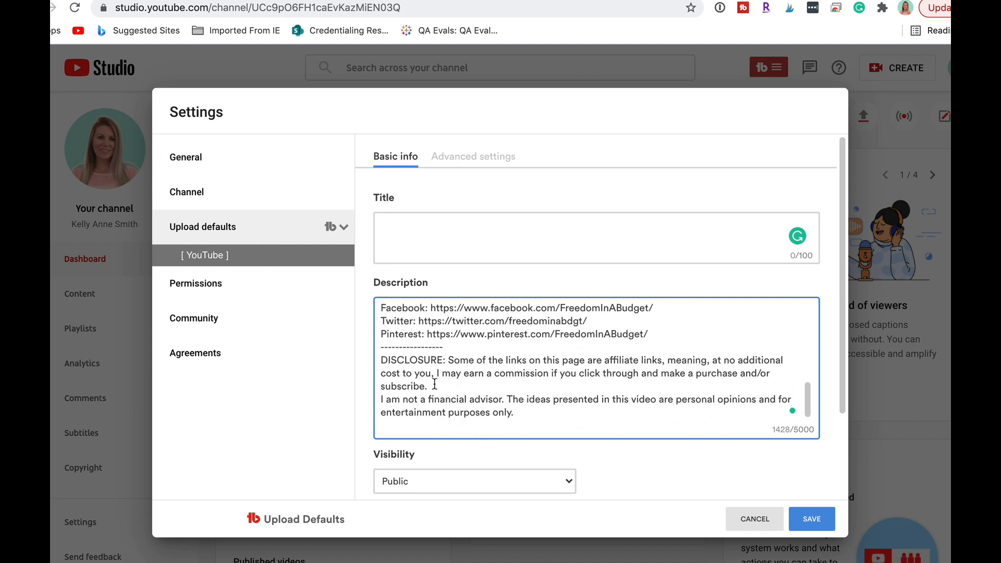
left_click(360, 389)
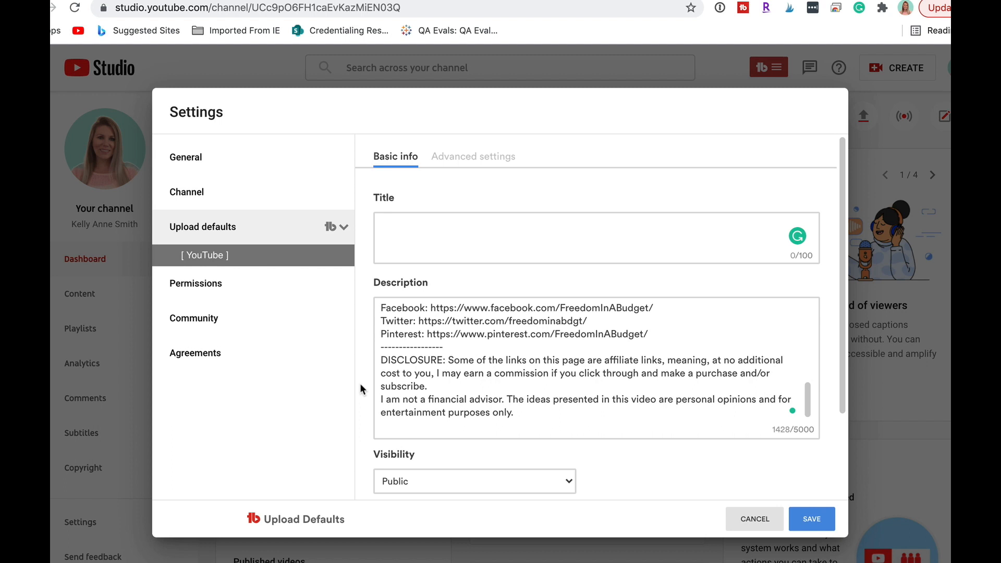
- Set the new profile's default visibility to Unlisted
scroll(360, 386, "down", 4)
left_click(443, 374)
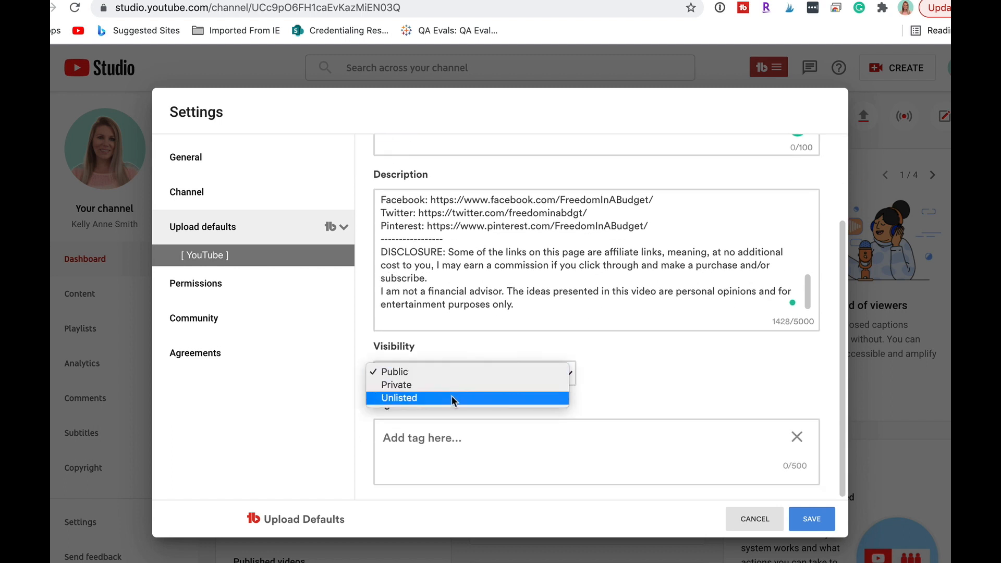
left_click(452, 398)
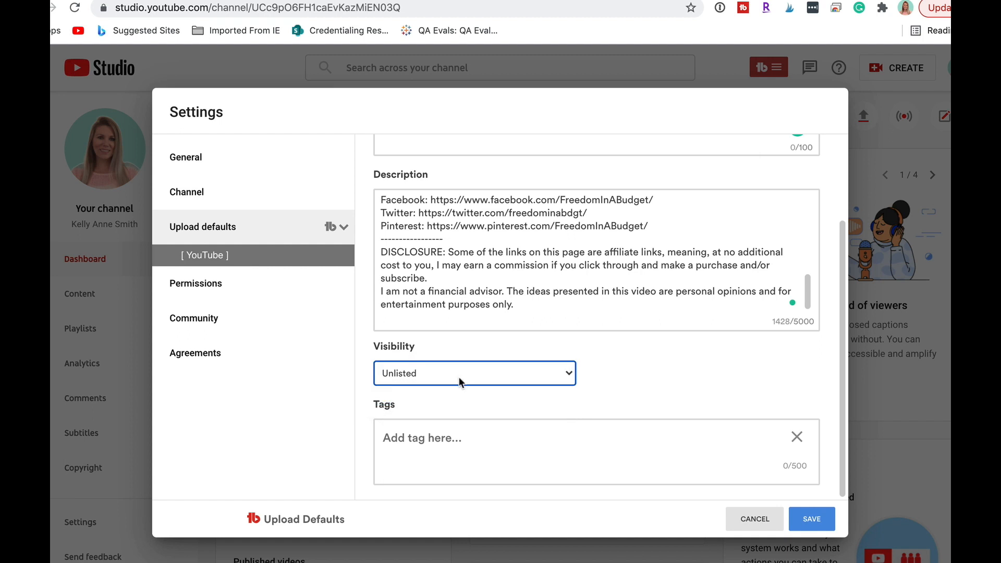
left_click(523, 373)
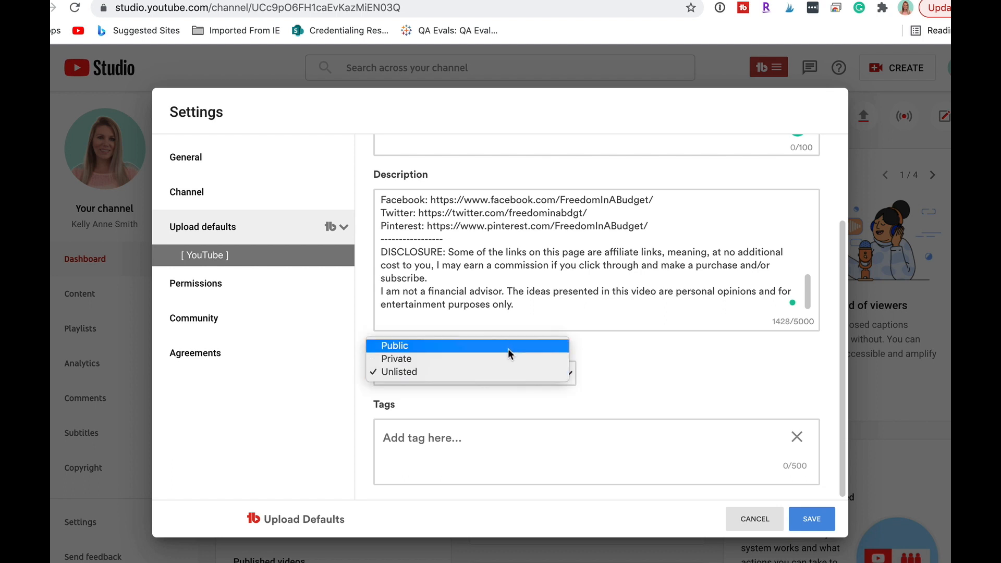
left_click(489, 371)
left_click(476, 396)
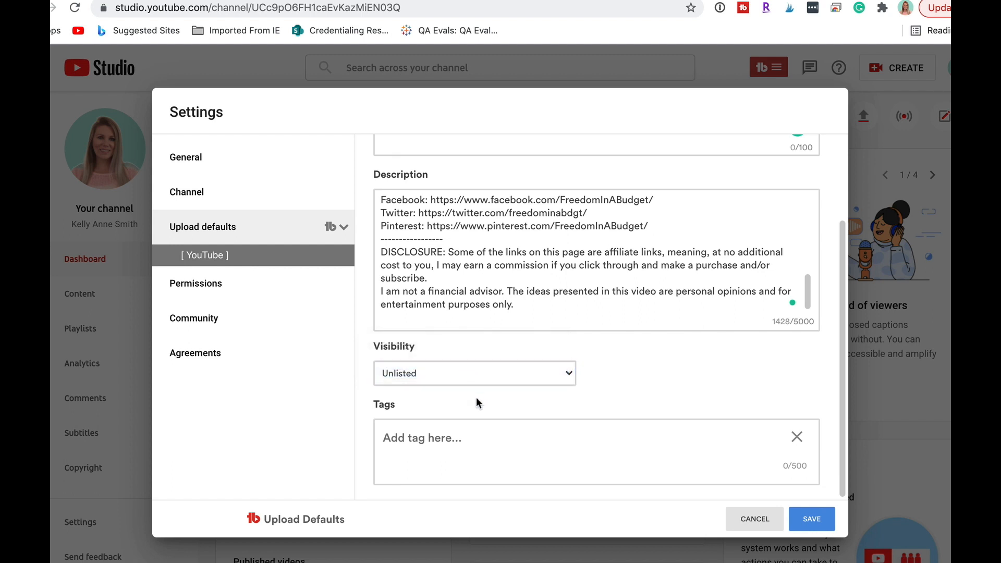
- Add the tags "how to make more money" and "how to make money online" to the profile
left_click(439, 436)
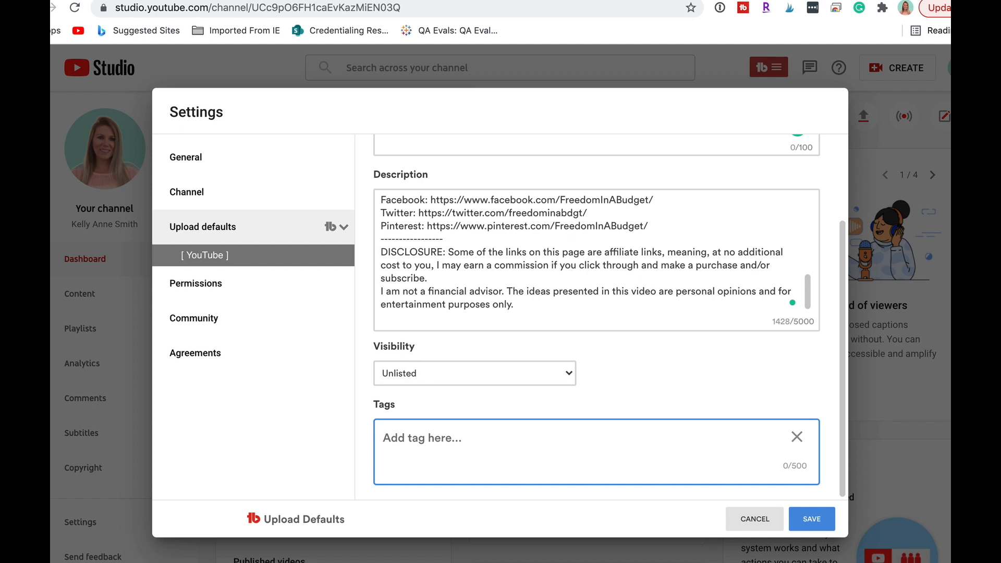
type("how to make mo")
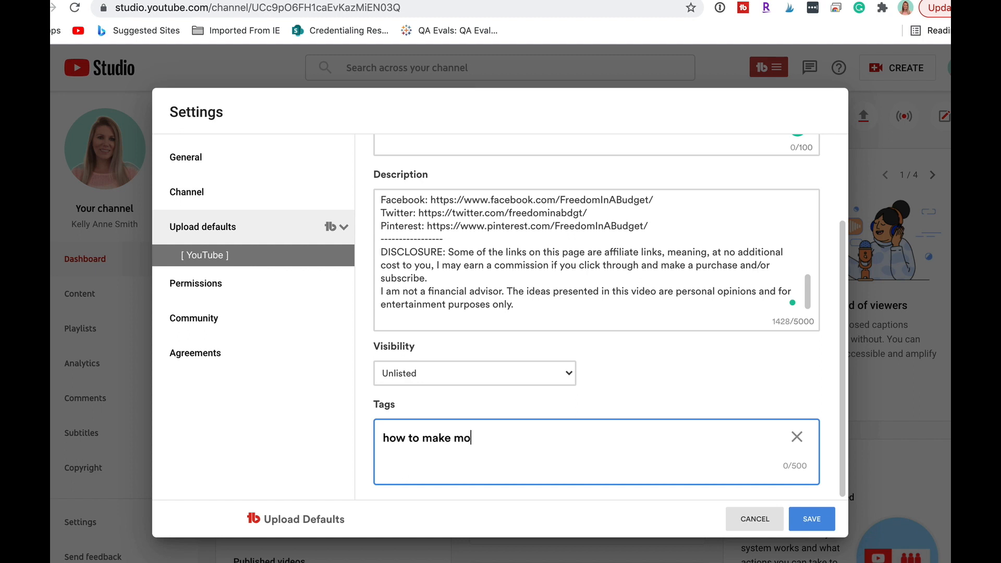
type("re money")
key("Return")
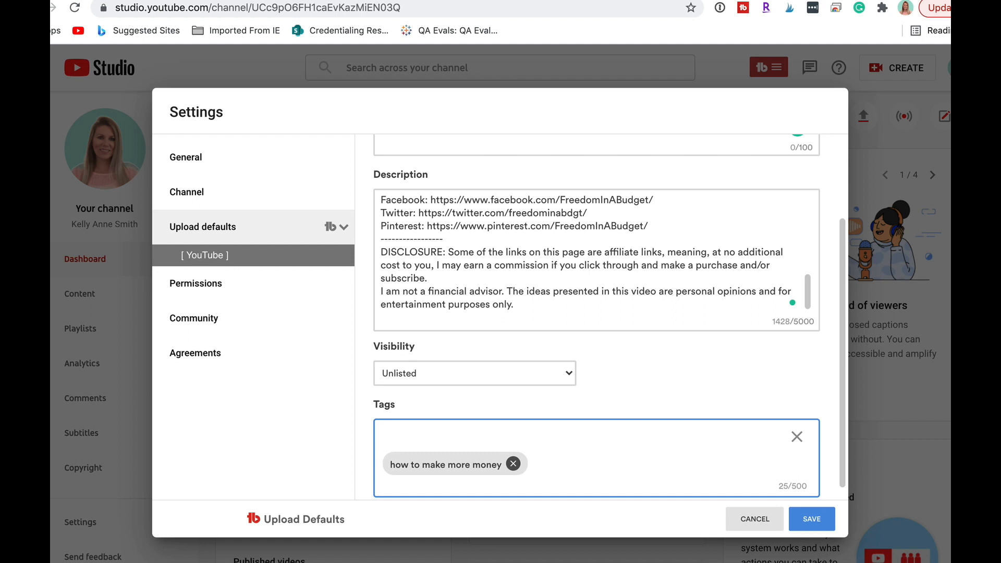
type("how to make mo")
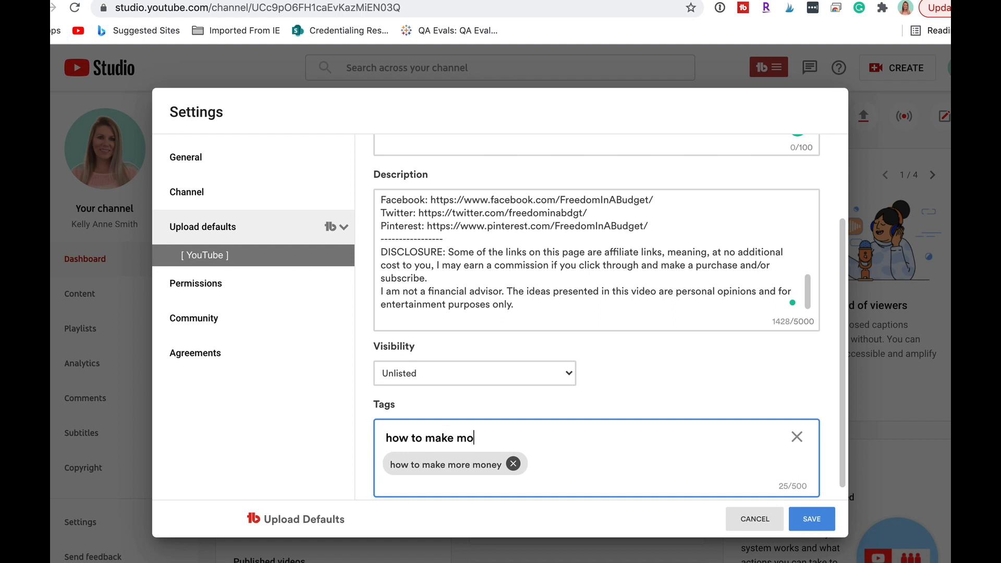
type("ney online")
key("Return")
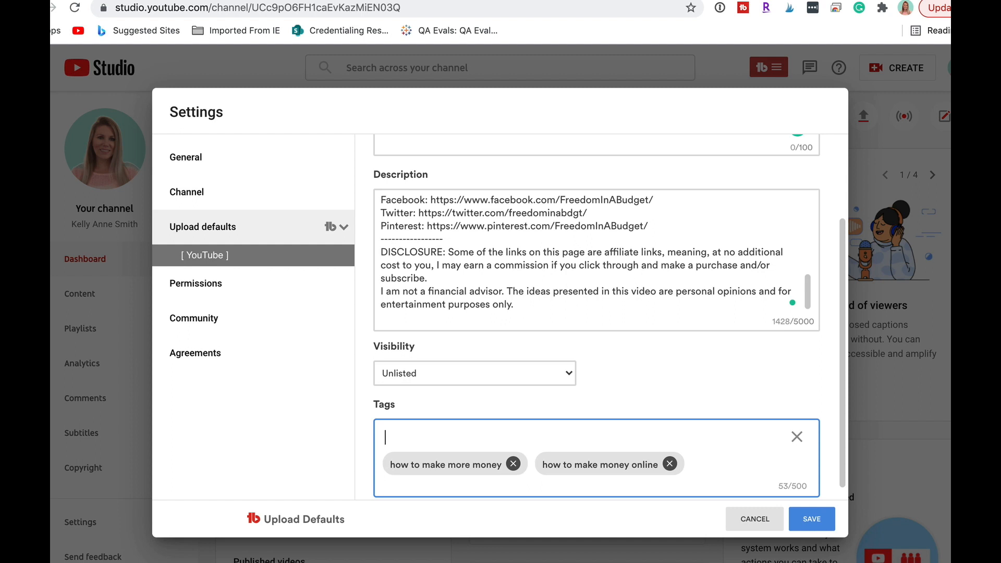
- Add the tags "making money tips" and "how to grow your income" to the profile
type("making money tips")
key("Return")
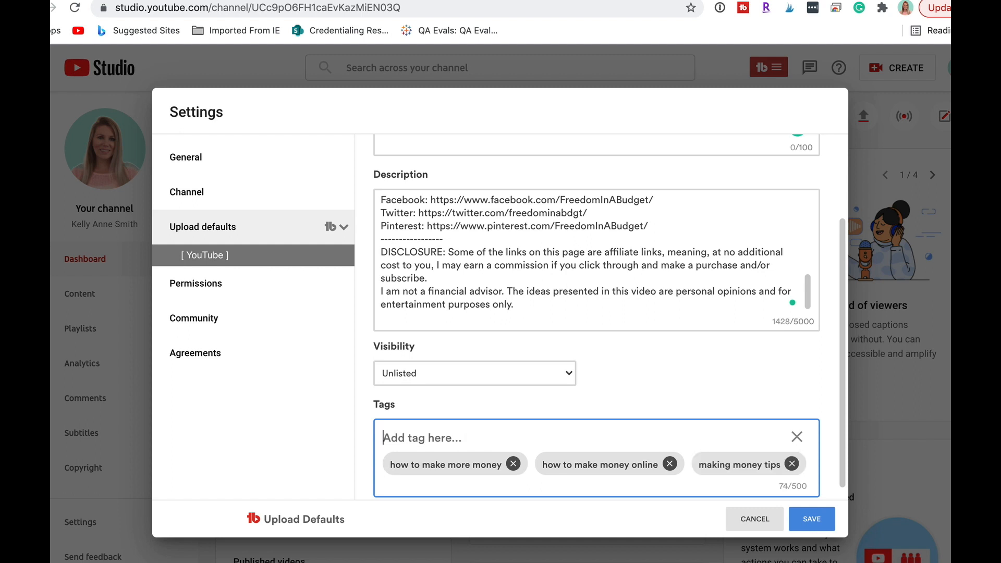
type("how to grow ")
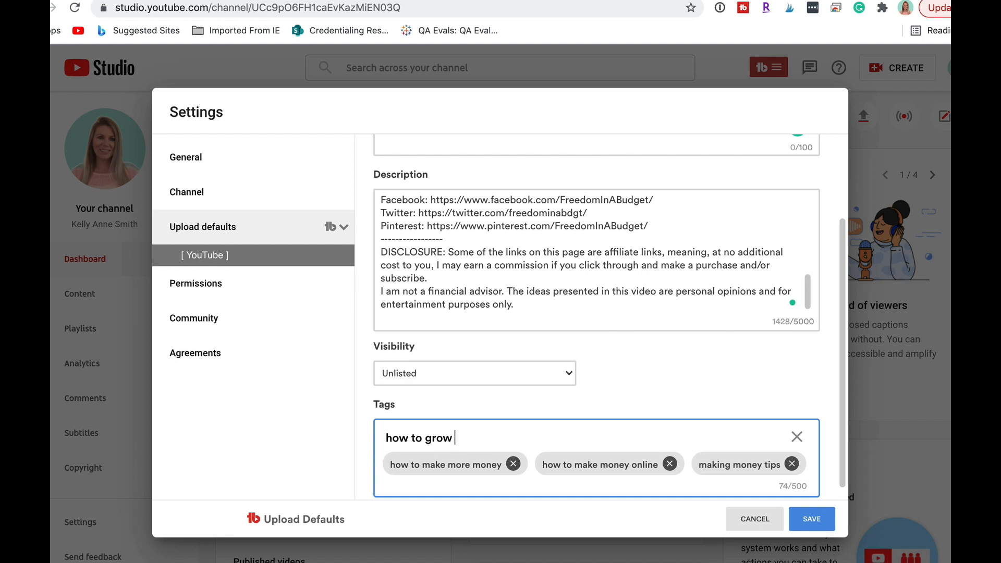
type("your income")
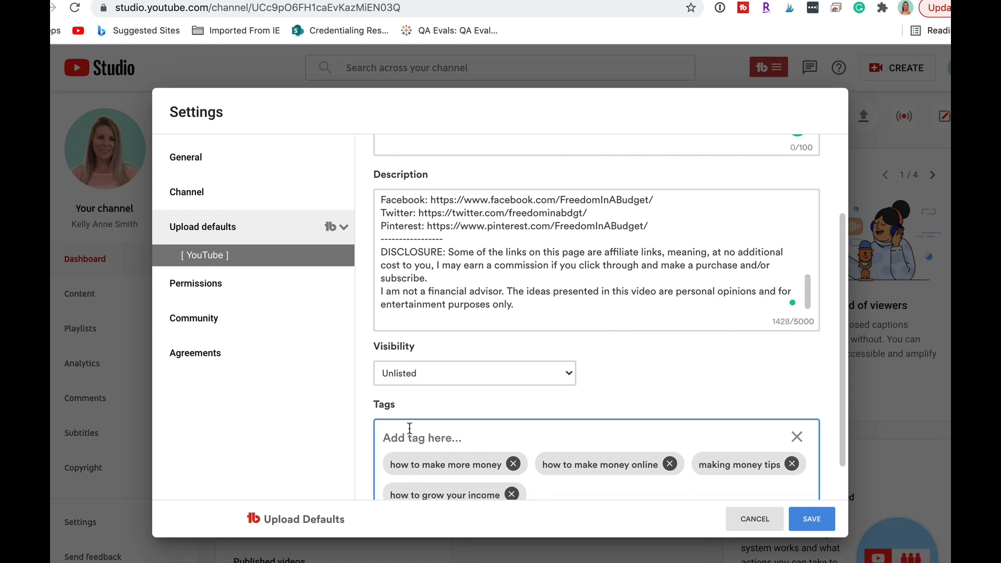
scroll(368, 414, "down", 2)
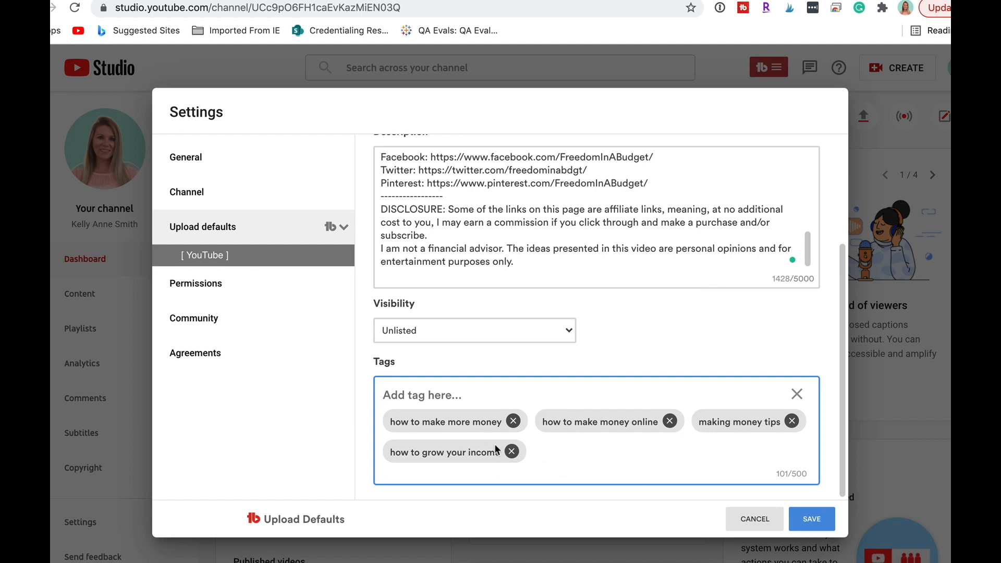
left_click(366, 368)
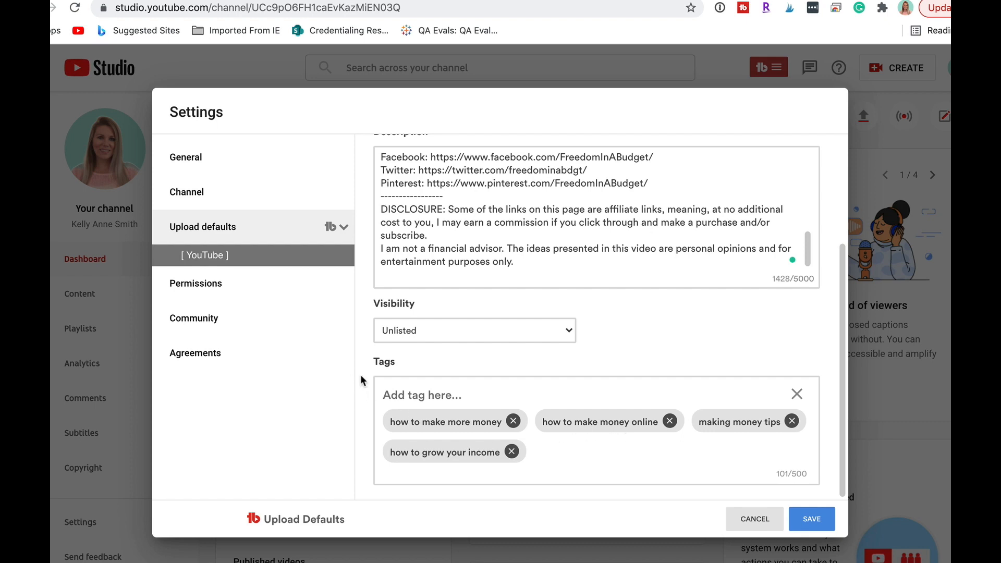
- Set the new profile's video category to People & Blogs in the advanced settings
scroll(361, 381, "up", 3)
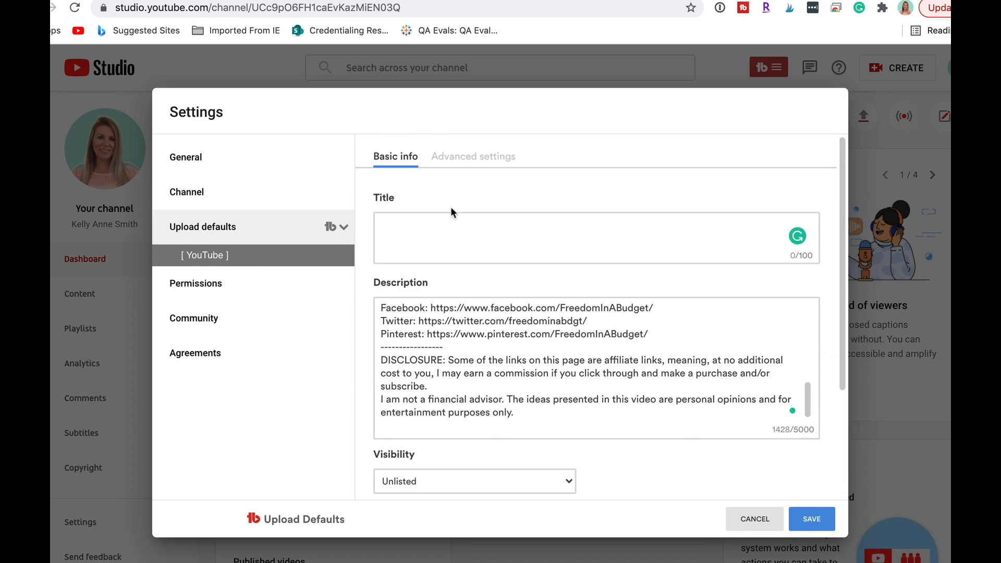
left_click(492, 156)
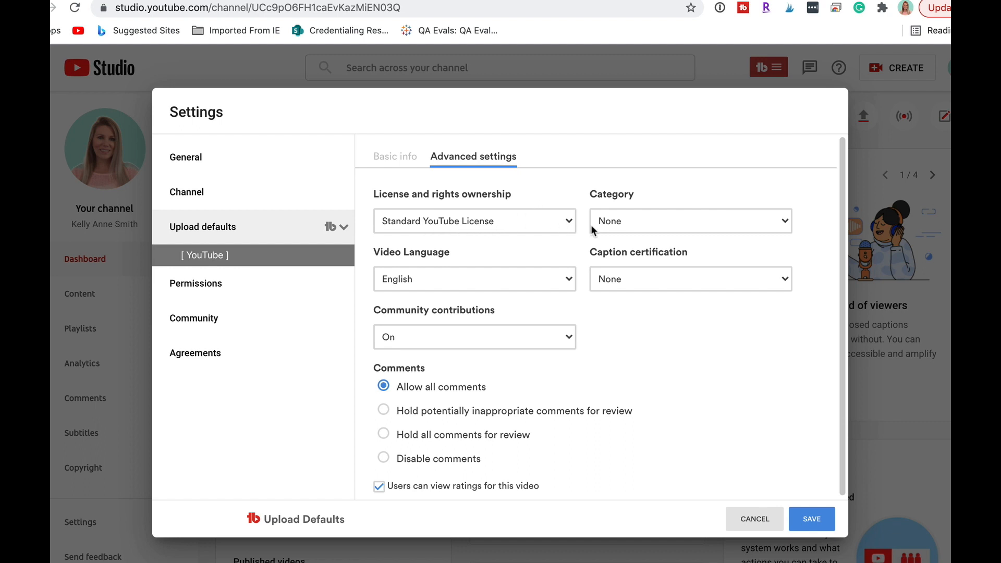
left_click(607, 229)
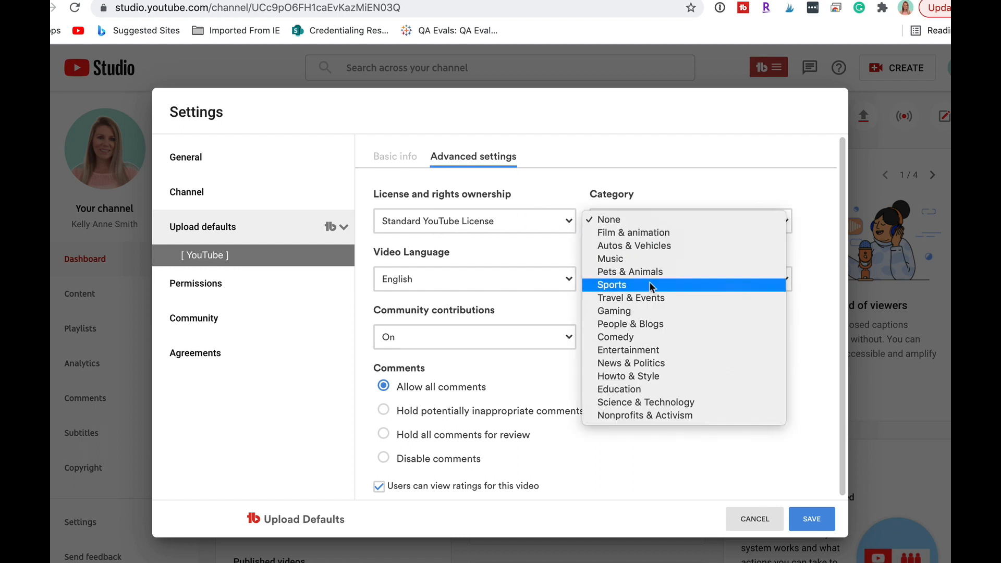
left_click(663, 324)
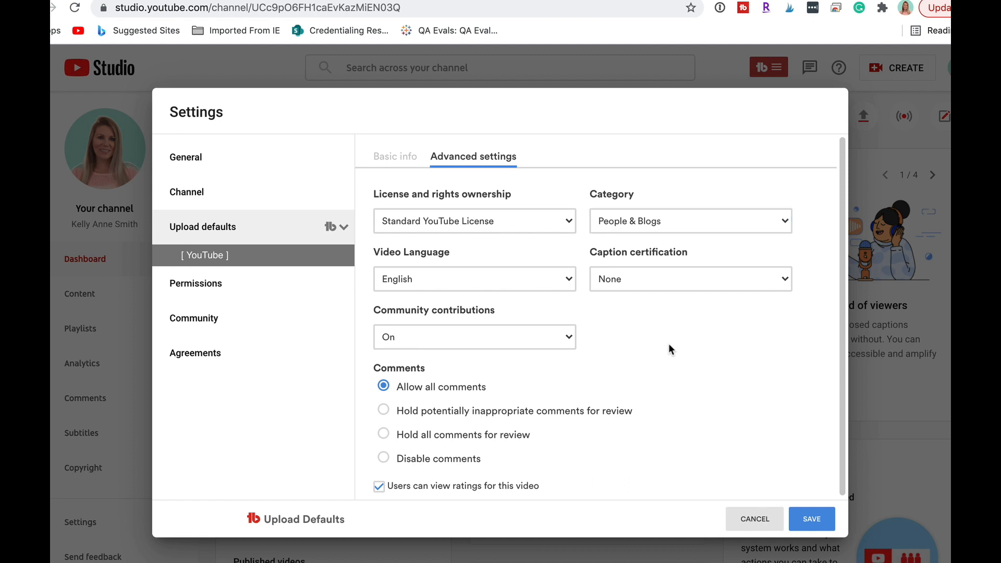
- Set the caption certification to "This content has never aired on television in the U.S." and save the new profile
left_click(674, 287)
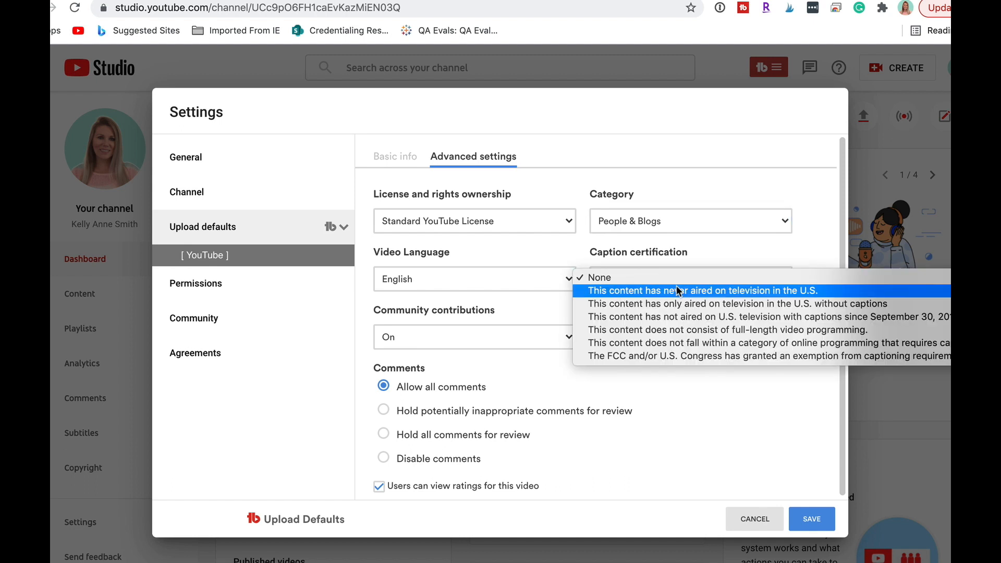
left_click(674, 290)
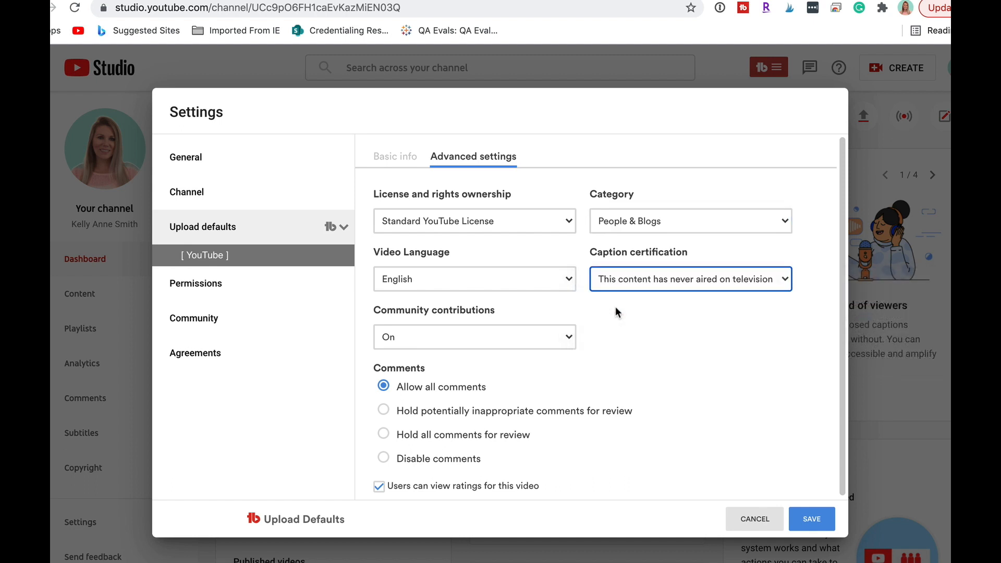
scroll(581, 301, "down", 1)
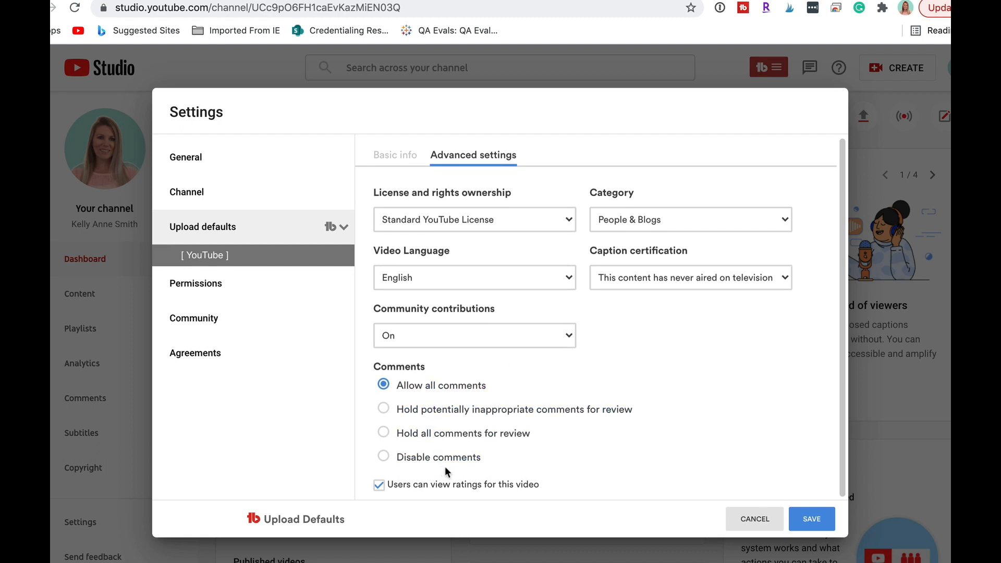
left_click(811, 519)
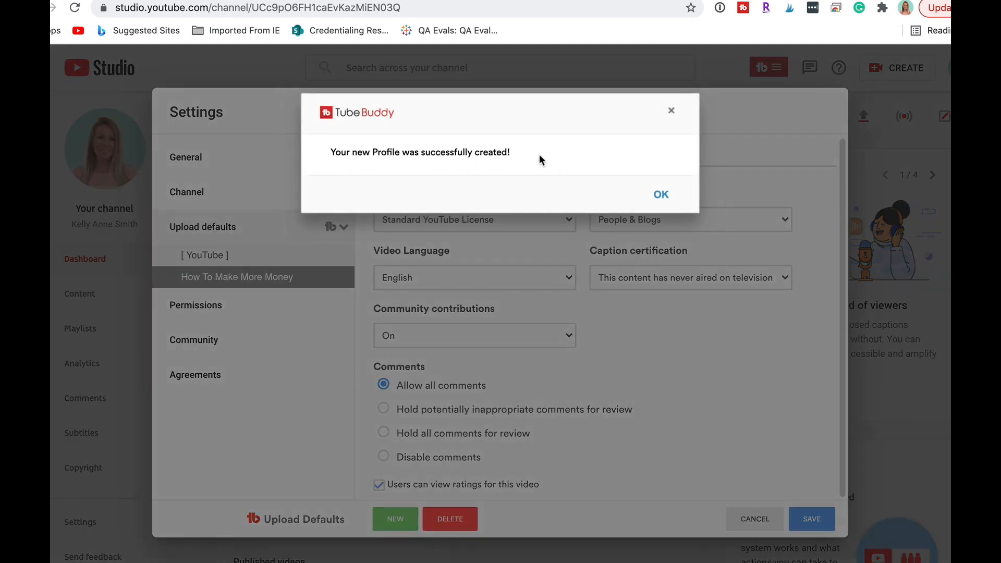
left_click(658, 194)
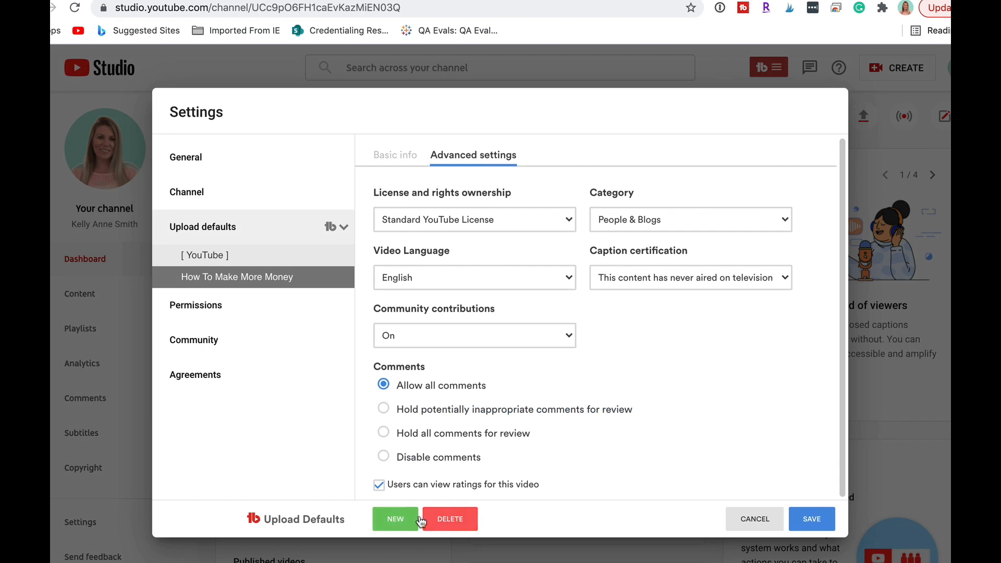
- Create another upload defaults profile named "Recipes" from the "How To Make More Money" profile
left_click(395, 520)
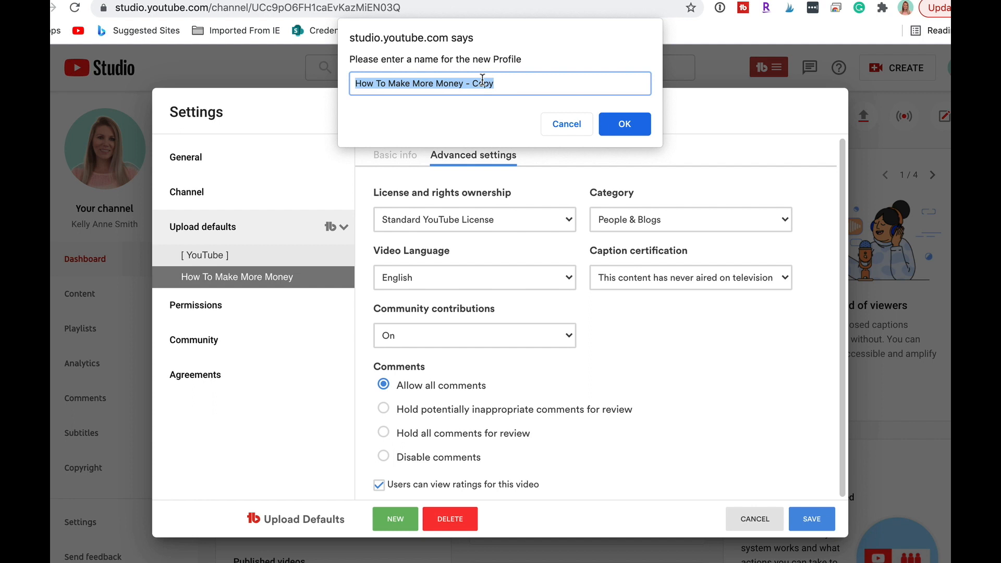
type("Recips")
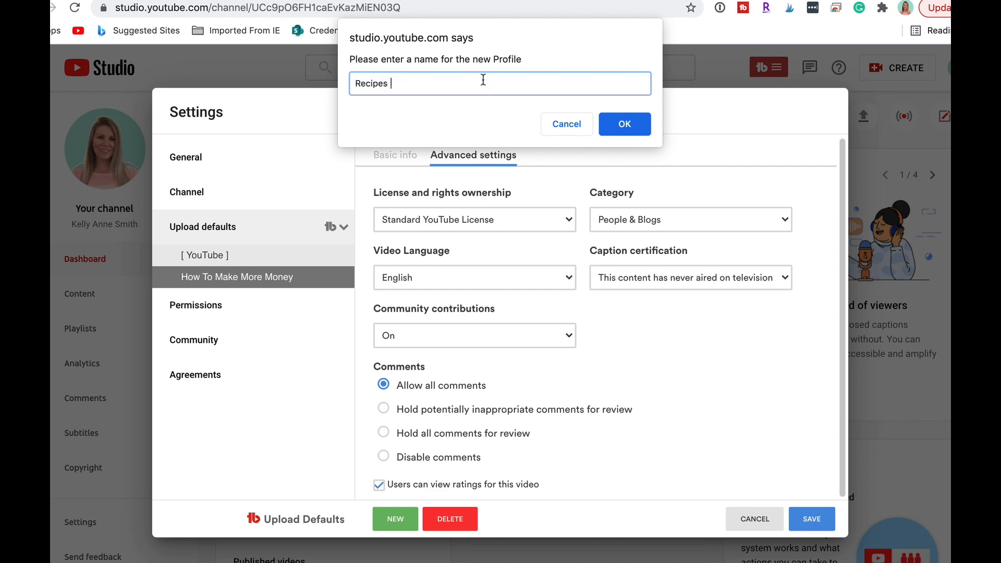
left_click(627, 124)
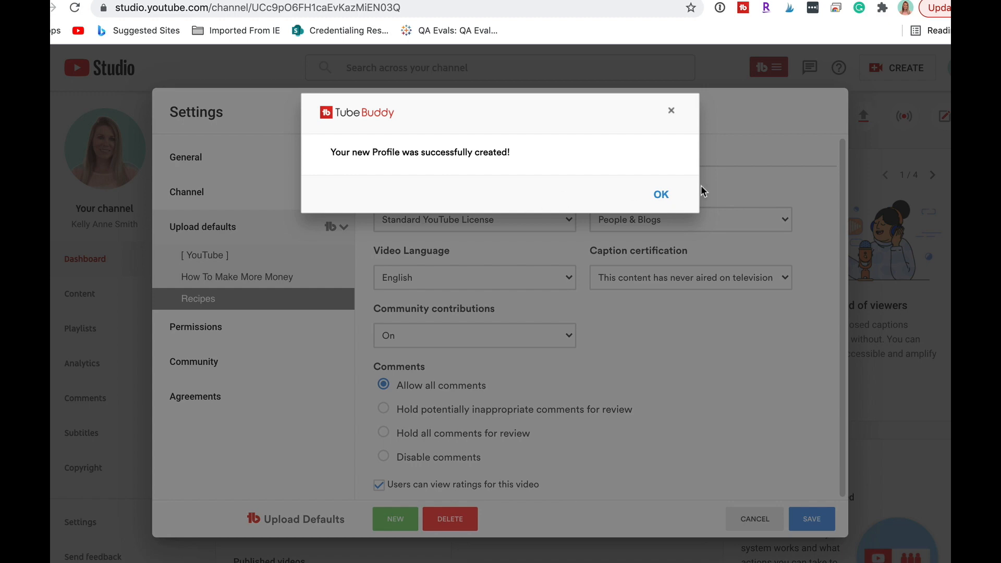
left_click(661, 195)
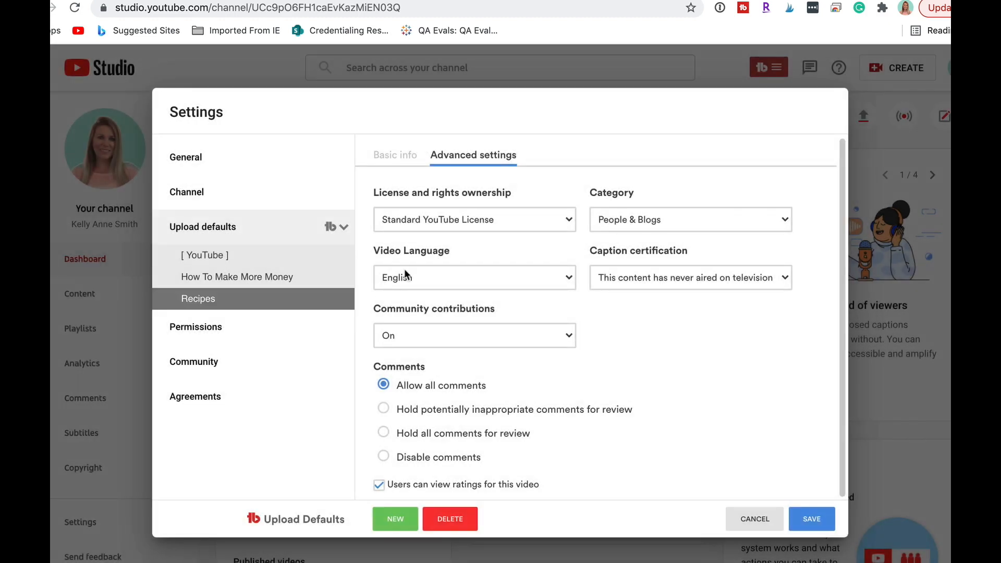
- Delete the list of mentioned money videos from the Recipes profile's description, keeping the social links and disclosure
left_click(388, 163)
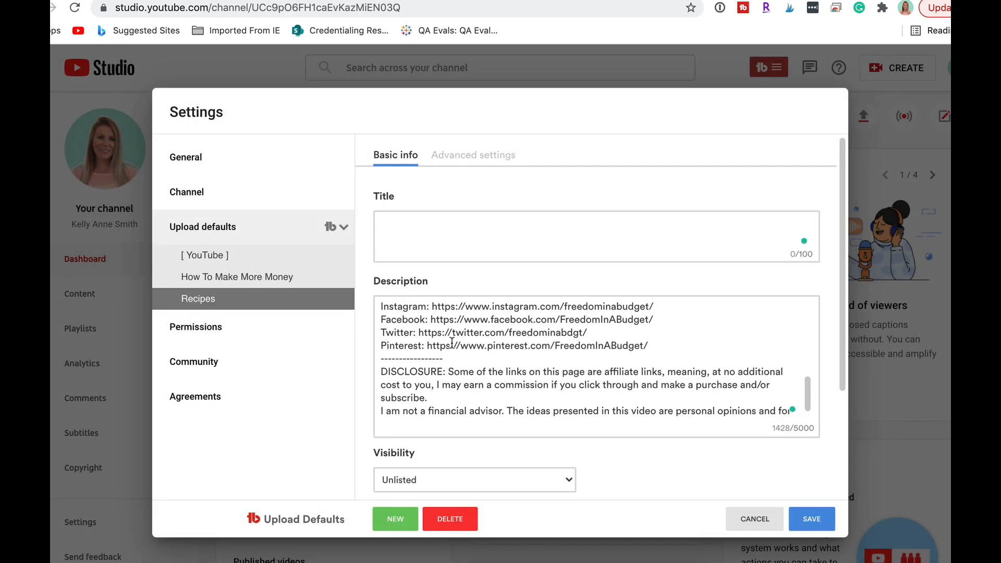
scroll(452, 343, "down", 10)
scroll(452, 343, "up", 3)
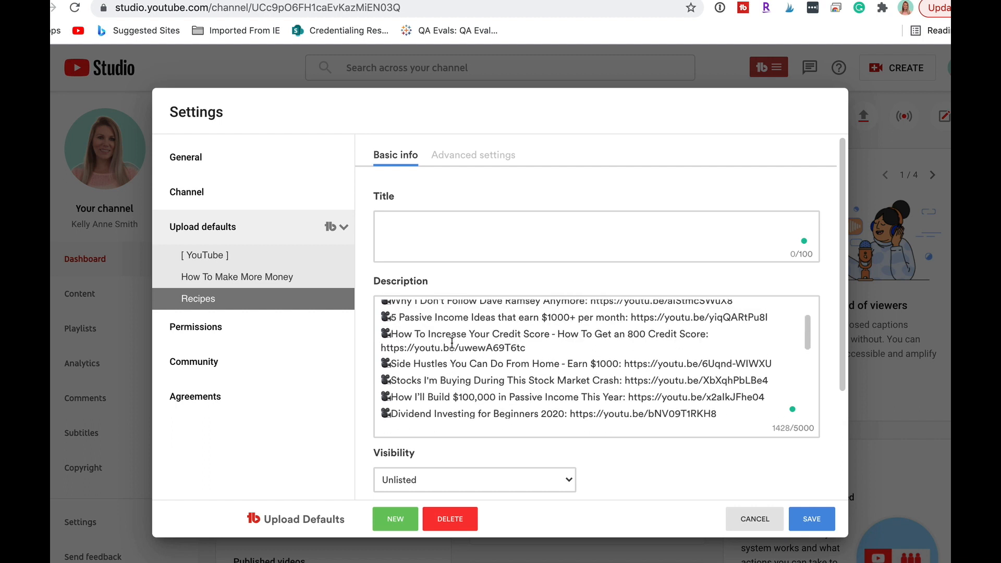
scroll(438, 348, "down", 3)
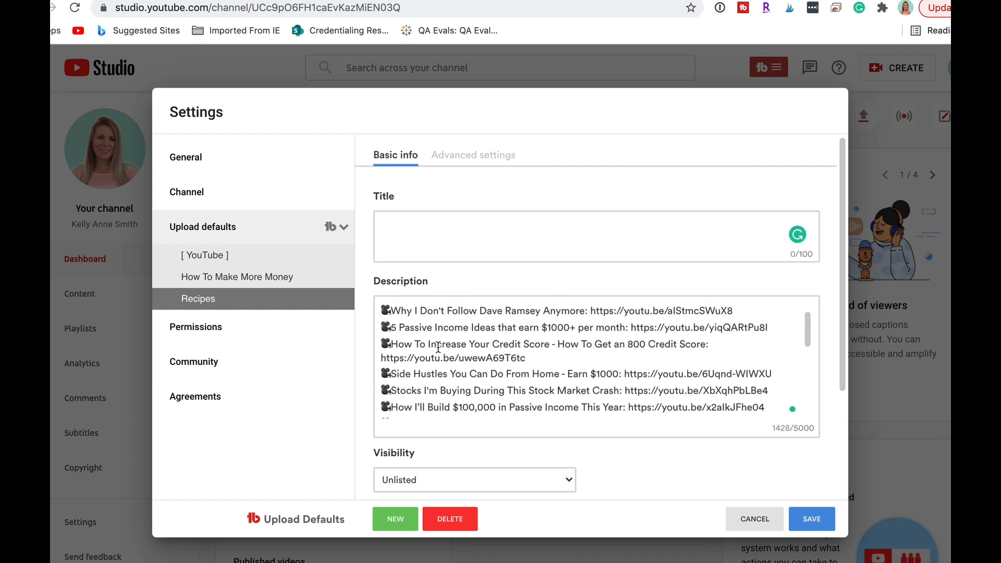
left_click_drag(388, 349, 353, 188)
key("BackSpace")
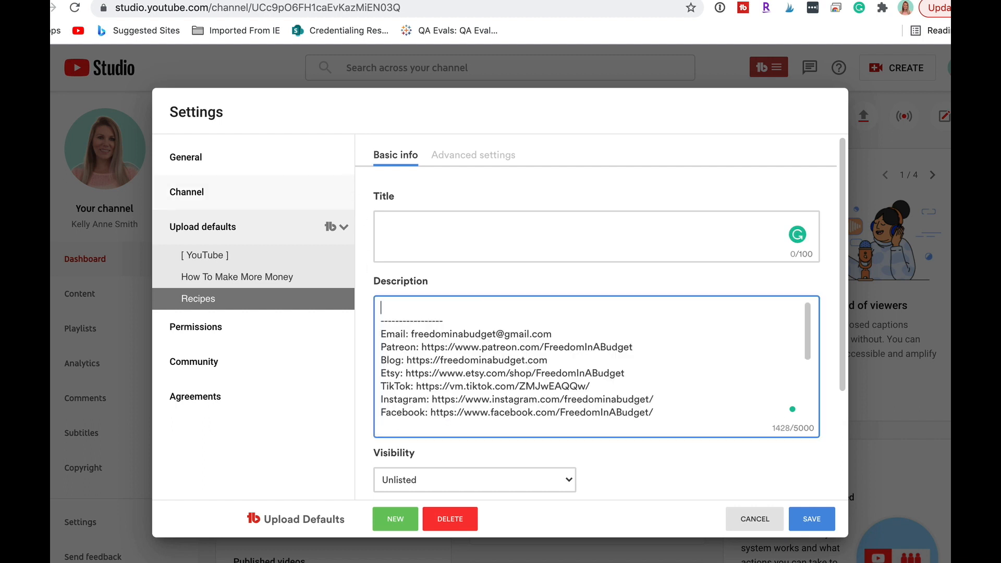
scroll(478, 308, "down", 3)
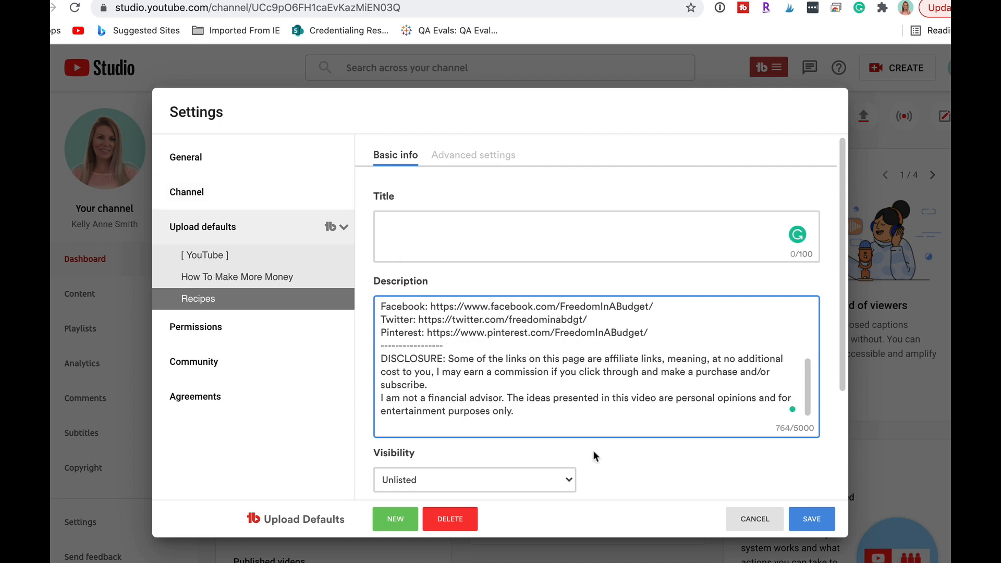
- Remove all four money-related tags from the Recipes profile
scroll(603, 464, "down", 3)
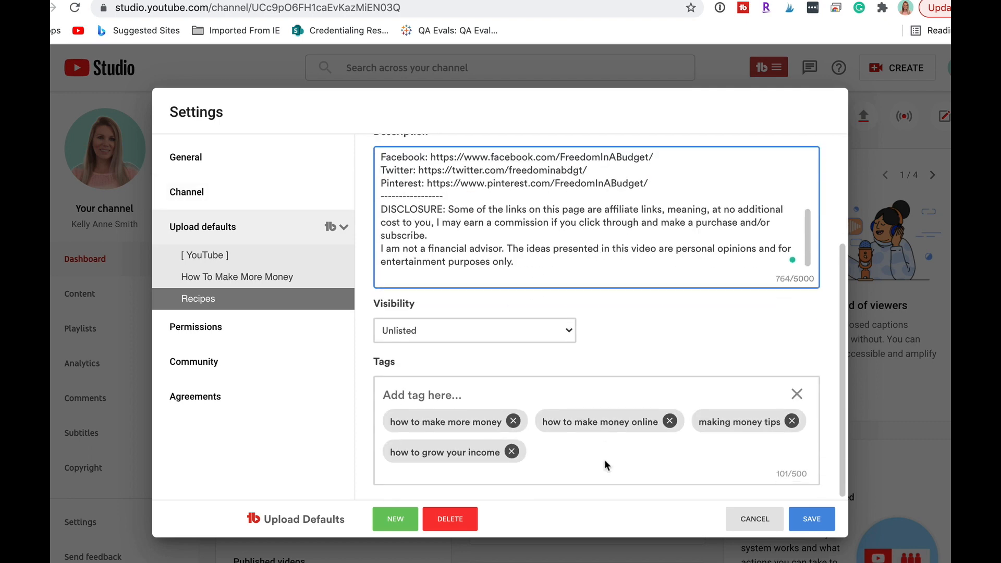
left_click(512, 452)
left_click(512, 452)
left_click(512, 452)
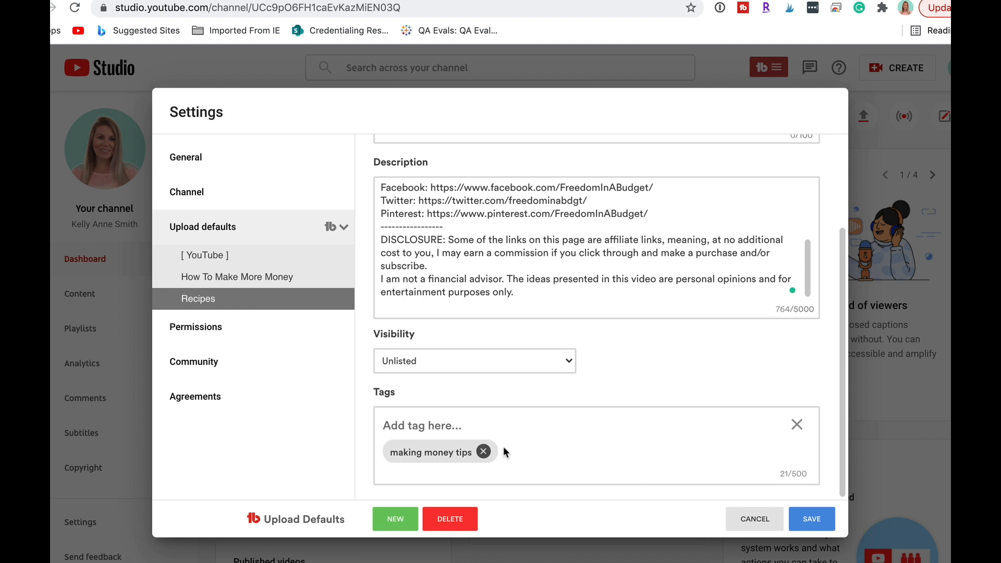
left_click(483, 452)
- Add the tag "easy receipes" to the Recipes profile
left_click(445, 442)
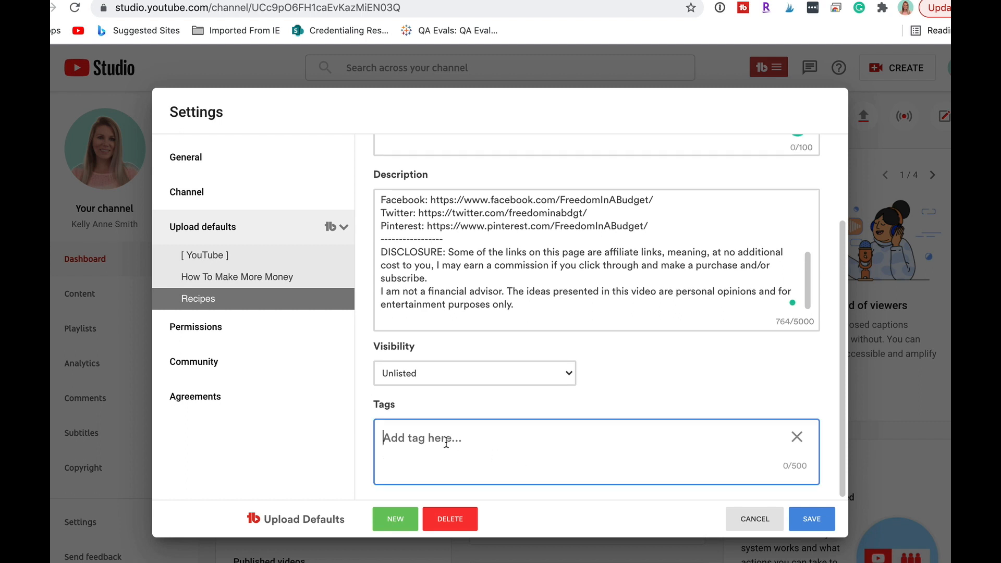
type("easy recei")
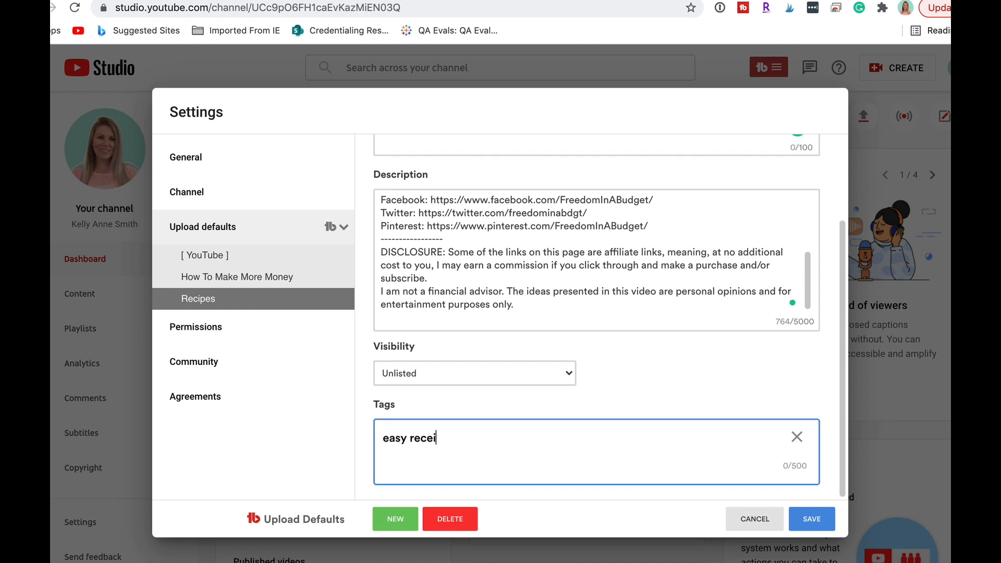
type("pes")
key("Return")
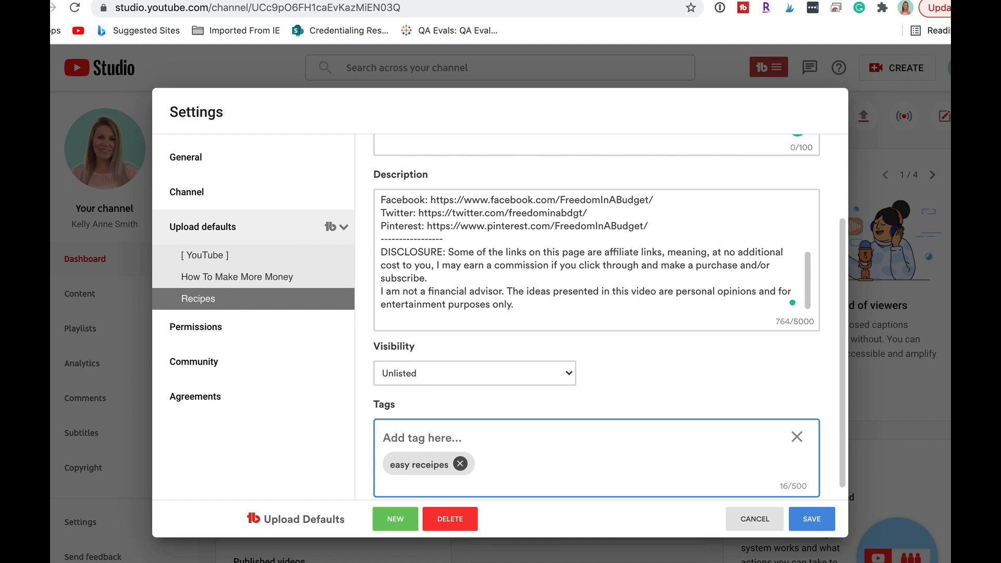
- Add the tag "recipes with 3 ingredients" to the Recipes profile
type("receipes")
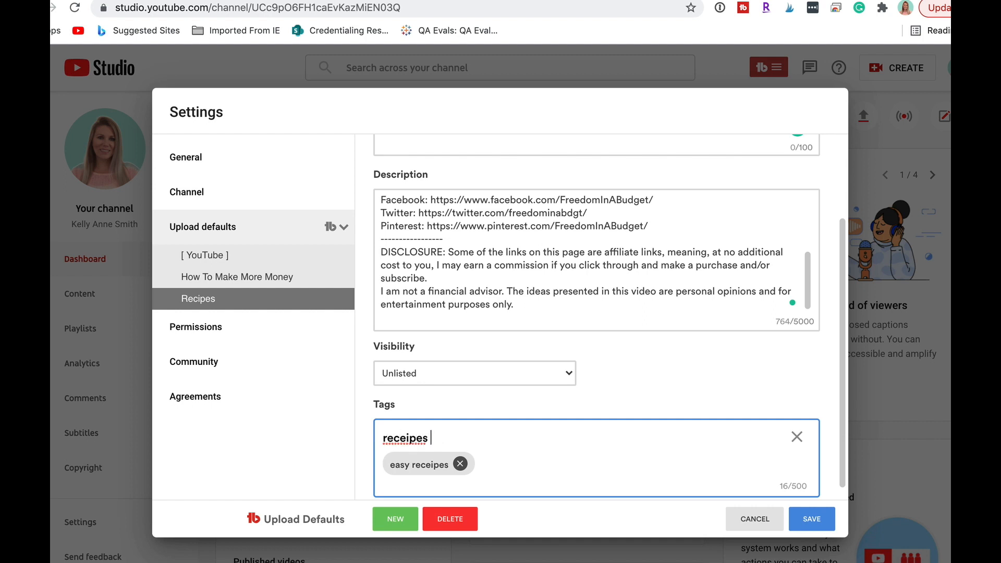
key("BackSpace")
key("BackSpace")
key("BackSpace")
key("BackSpace")
key("BackSpace")
key("BackSpace")
type("ipes with 3 i")
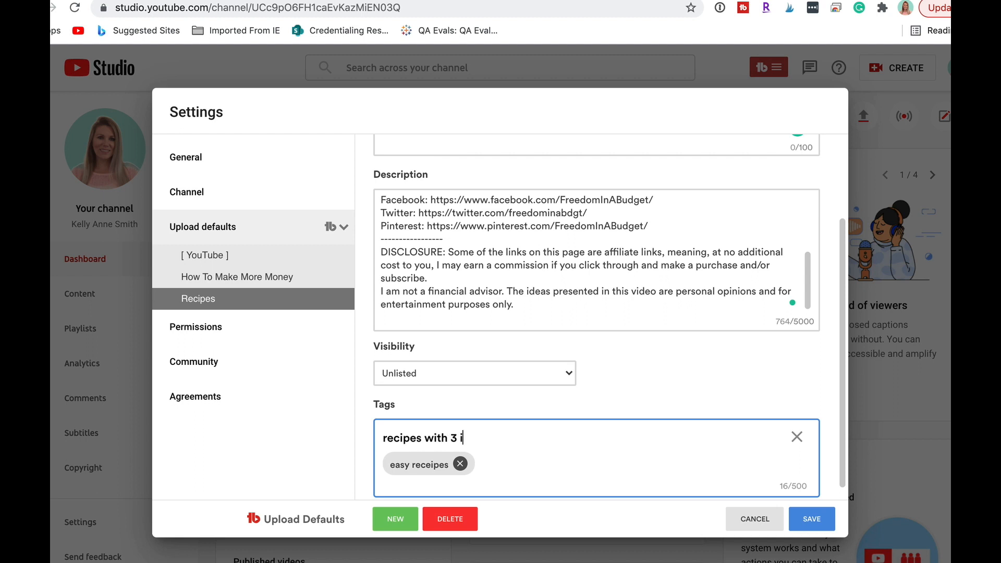
type("ngrediends")
key("Return")
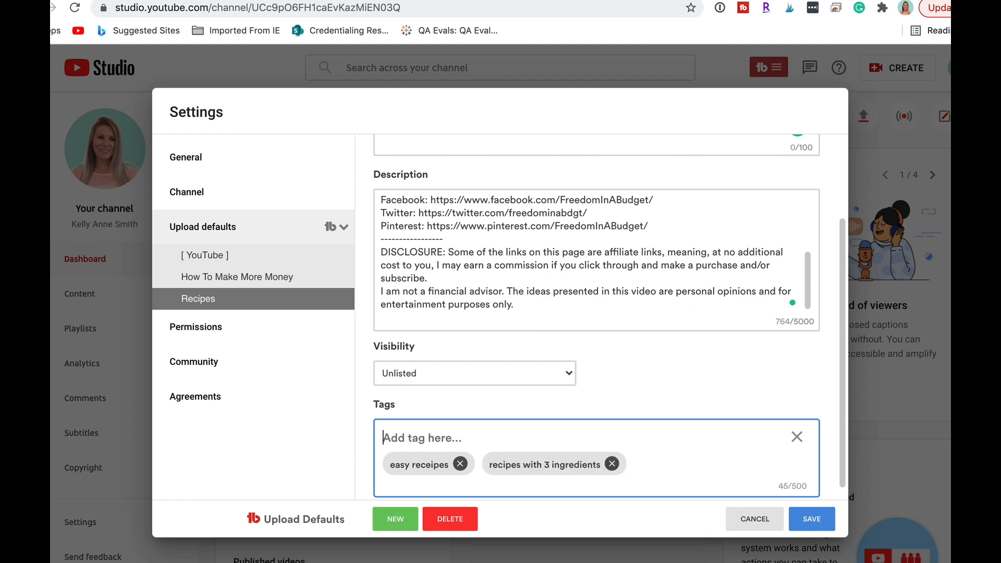
- Add the tag "cook with me" to the Recipes profile
type("cook")
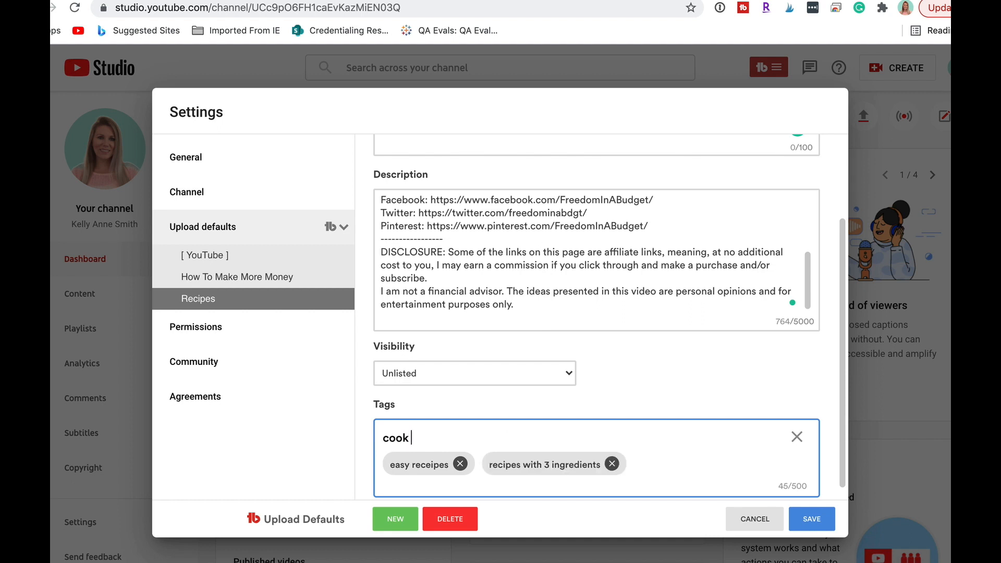
type(" with me")
key("Return")
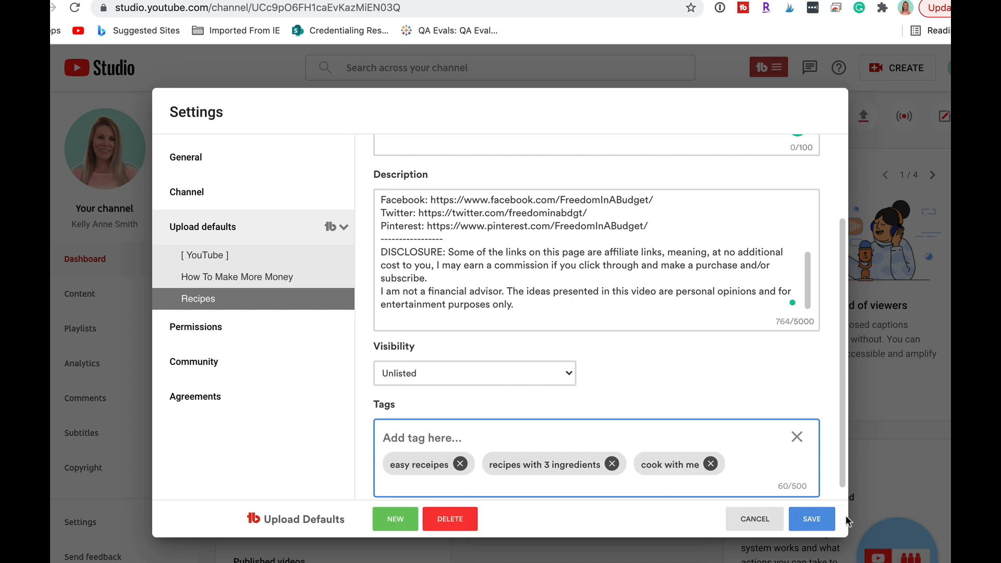
- Save the changes to the Recipes profile
left_click(812, 518)
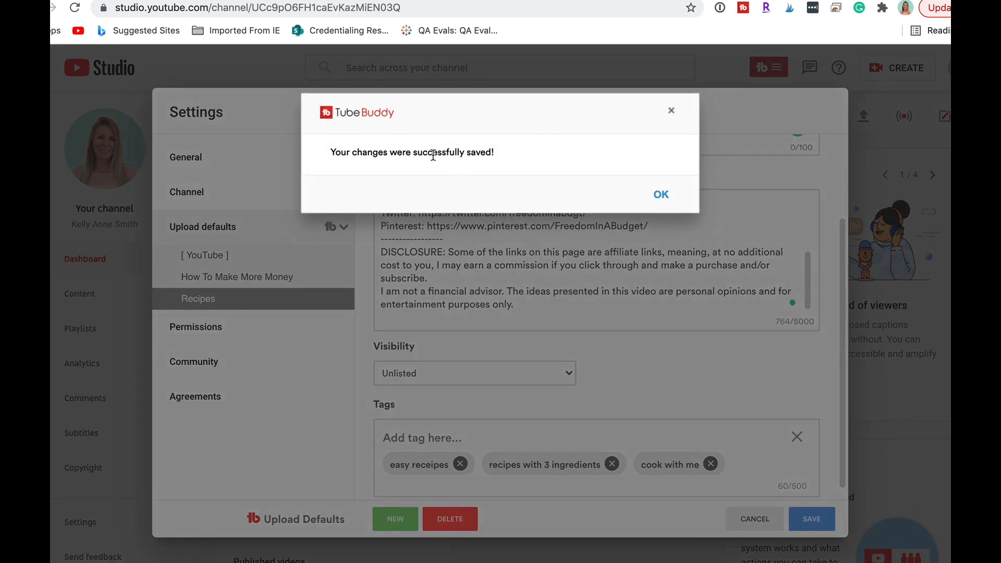
left_click(659, 197)
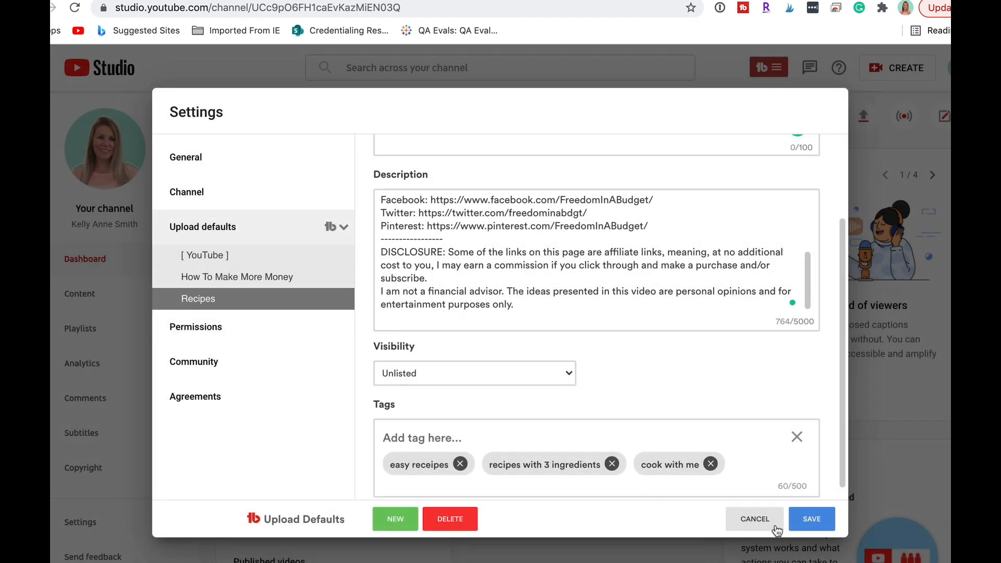
left_click(807, 519)
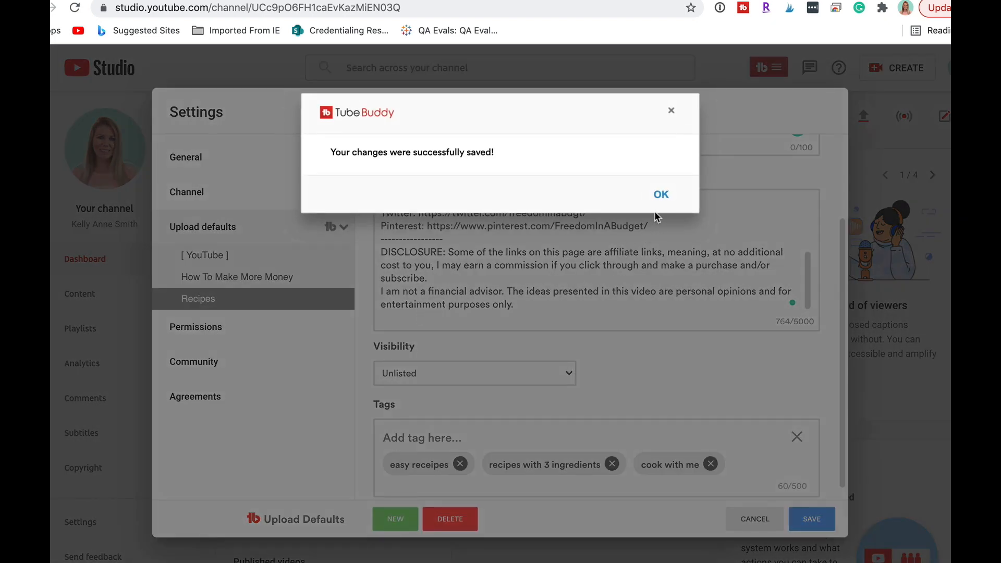
left_click(654, 202)
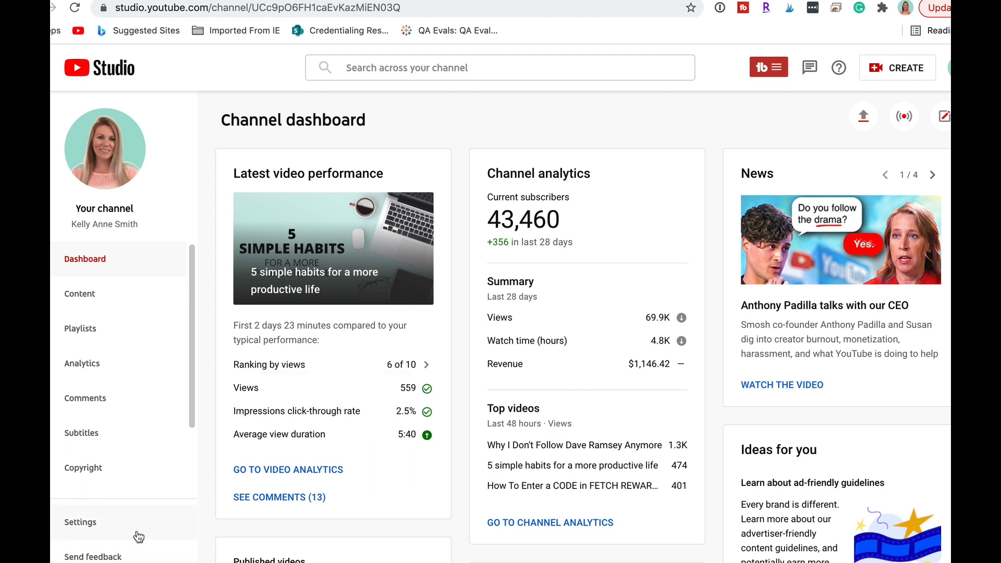
- Start a new video upload with the file "5 simple habits for a more productive life" from the Finder window
left_click(917, 72)
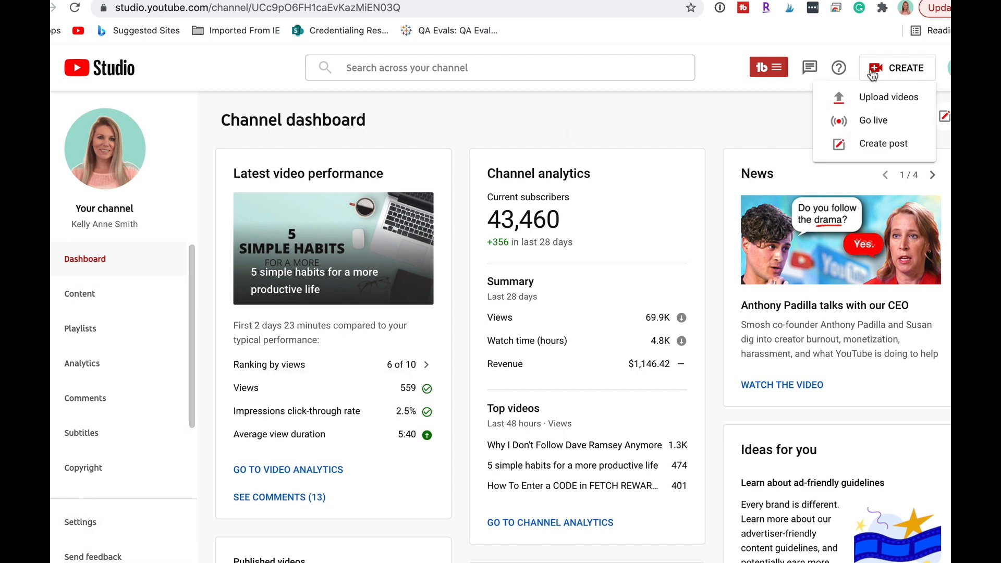
left_click(896, 99)
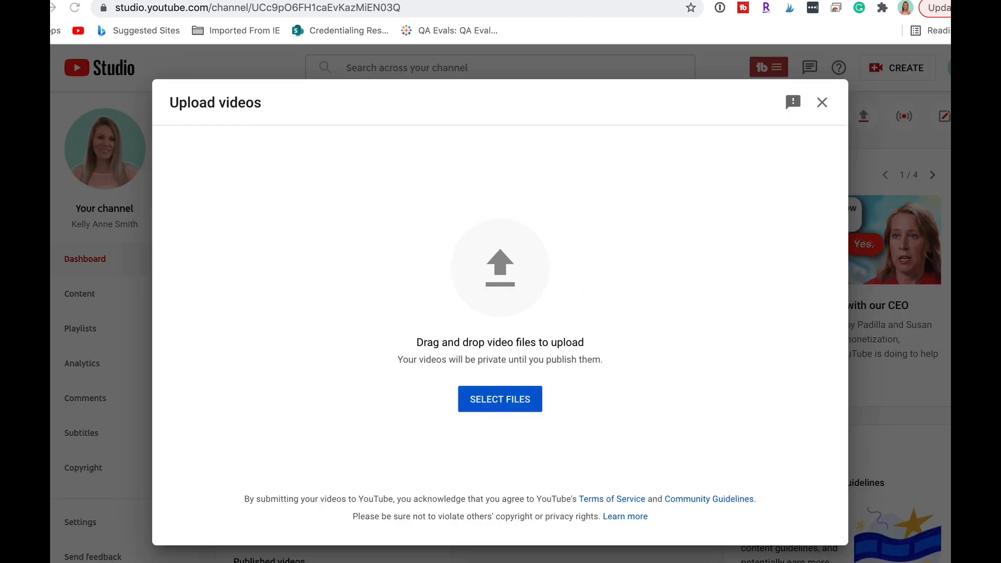
left_click_drag(600, 52, 1000, 88)
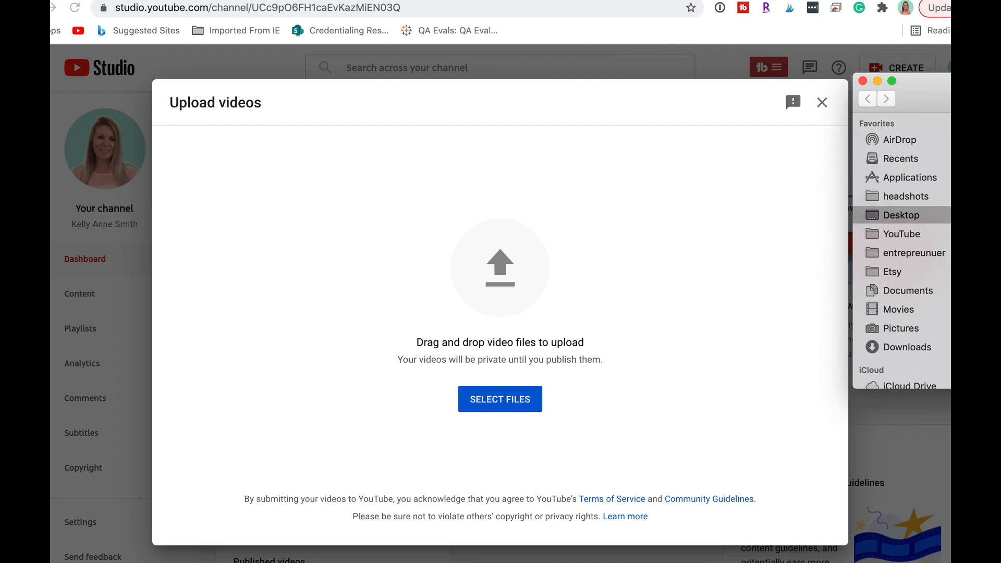
left_click_drag(949, 209, 549, 268)
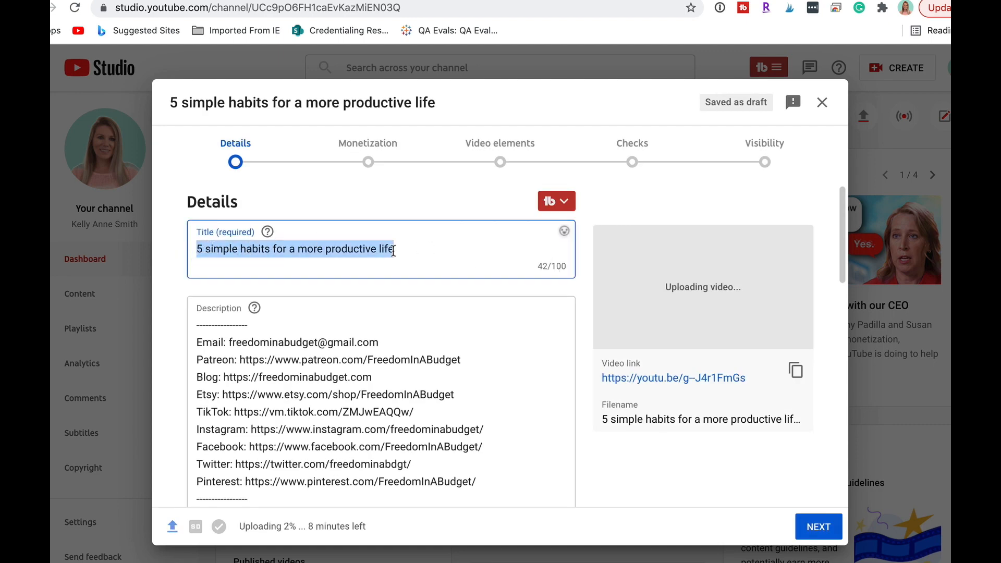
- Apply the TubeBuddy upload defaults profile "How To Make More Money" to the uploading video
left_click(562, 204)
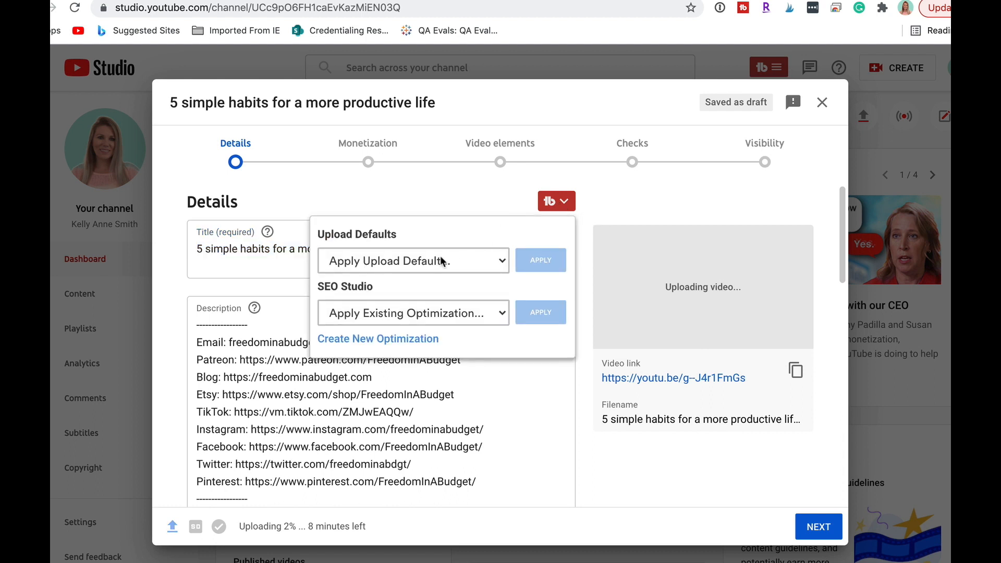
left_click(502, 262)
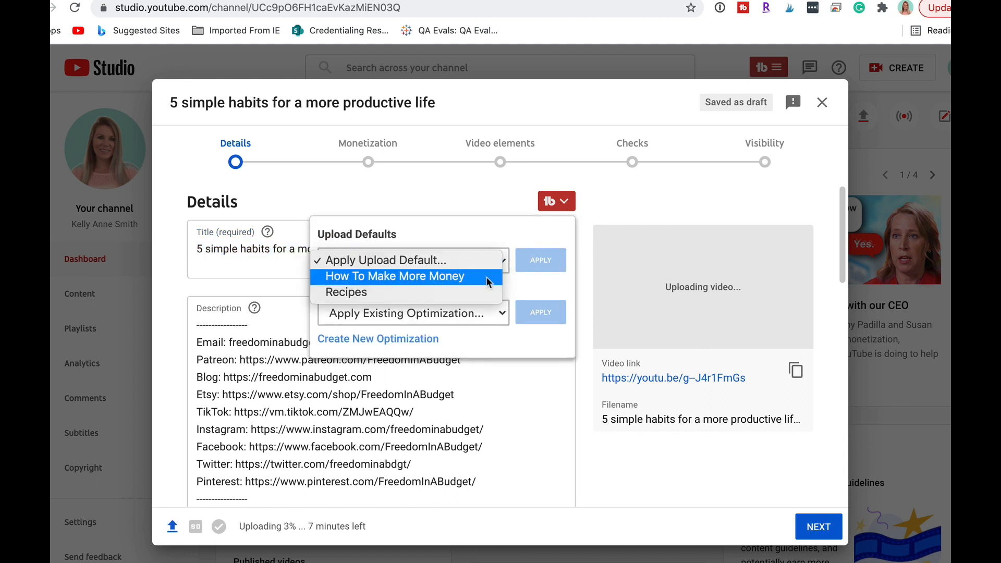
left_click(427, 278)
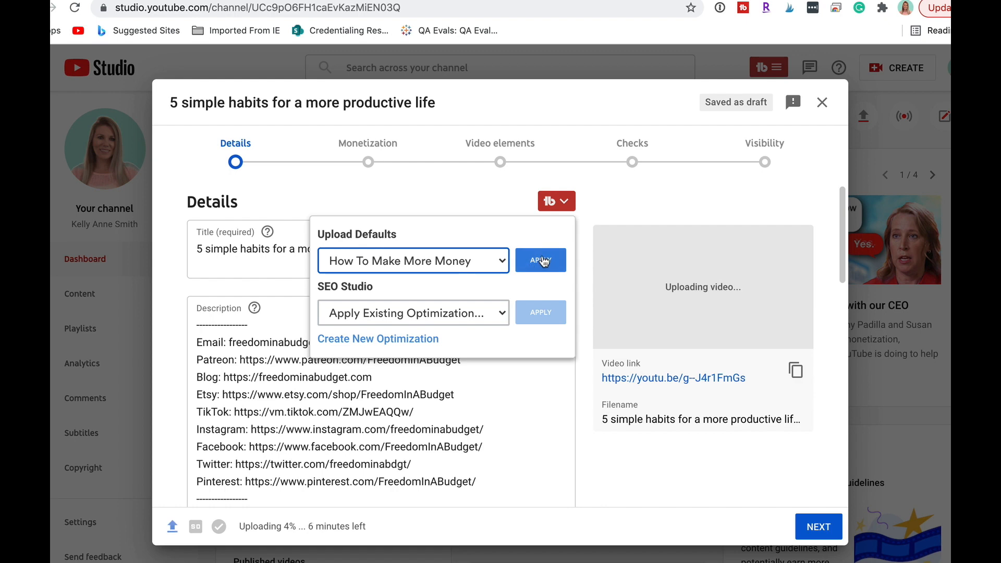
left_click(534, 265)
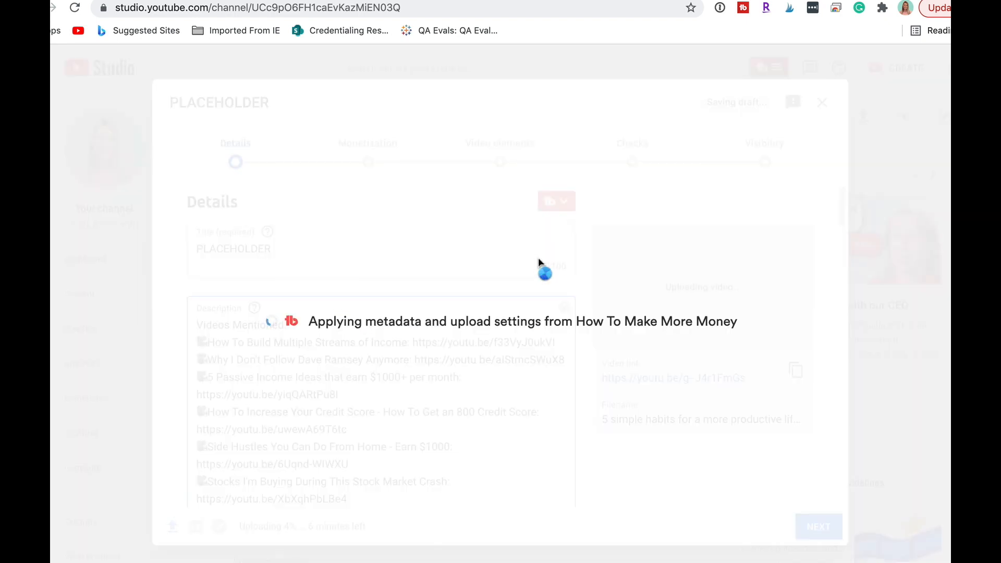
- Replace the placeholder title with "5 Easy Ways To Make Money from Home!"
type("5")
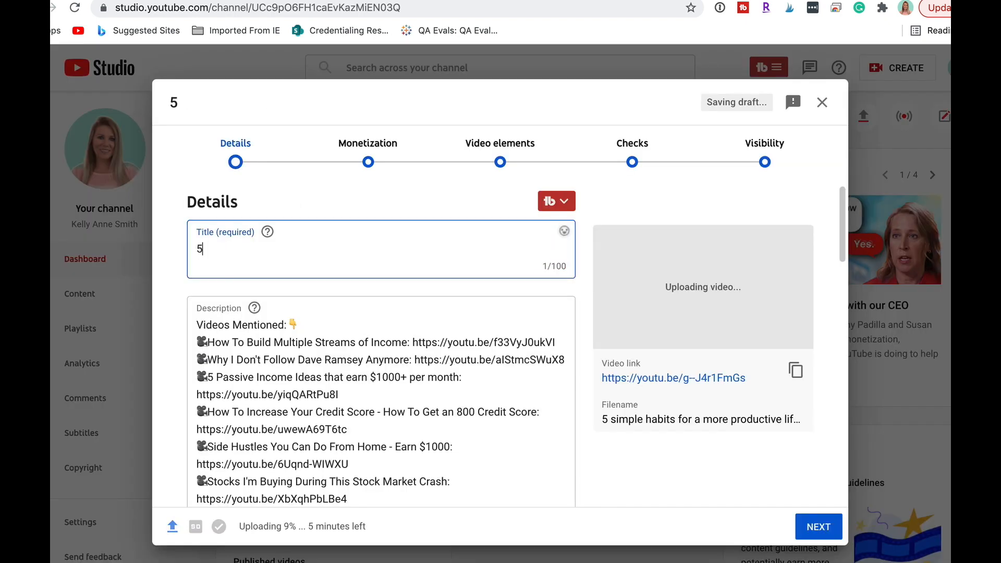
type(" Easy ")
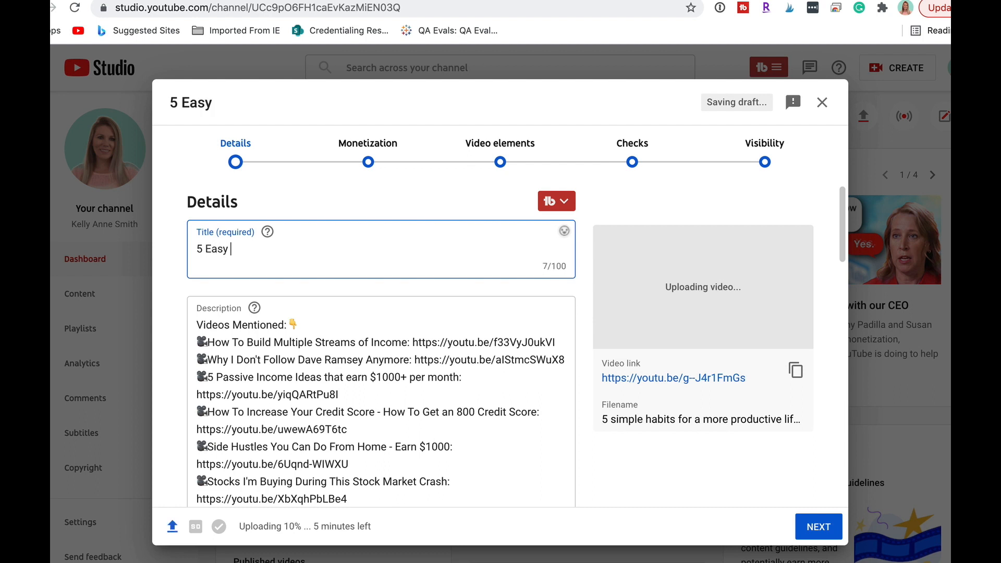
type("Ways To")
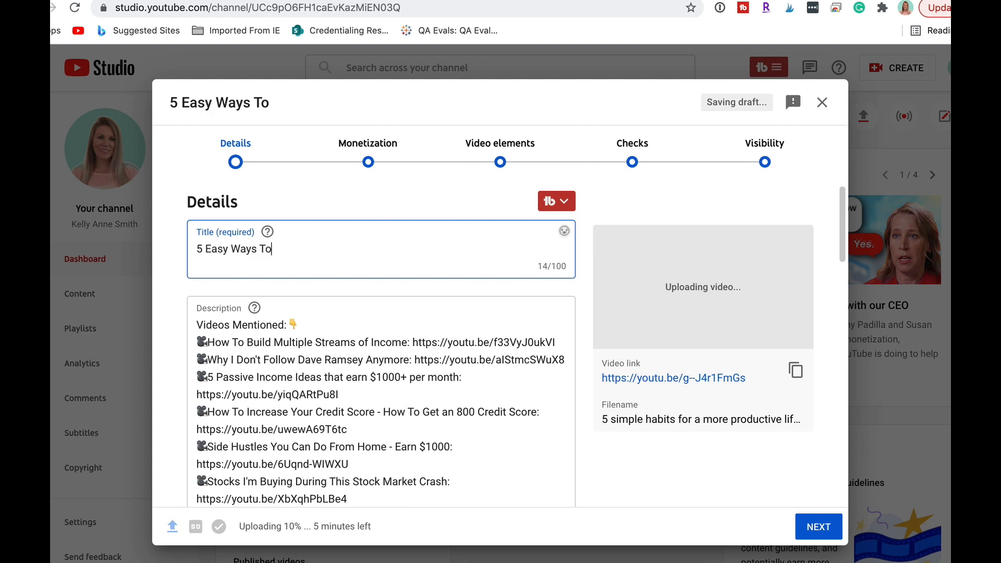
type(" Make Money from Home")
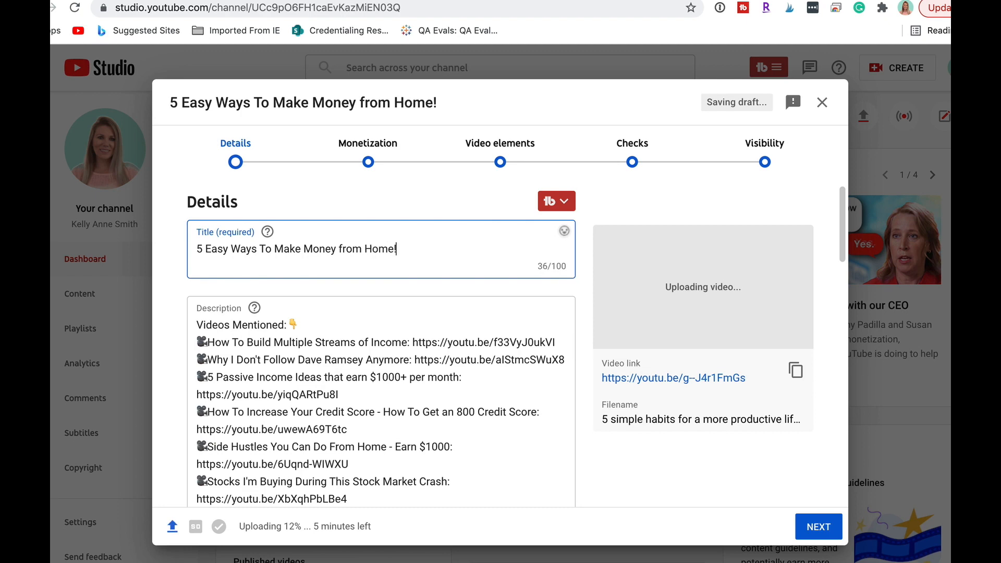
type("!")
- Review the video's applied description, thumbnail, playlist and audience settings
left_click(203, 325)
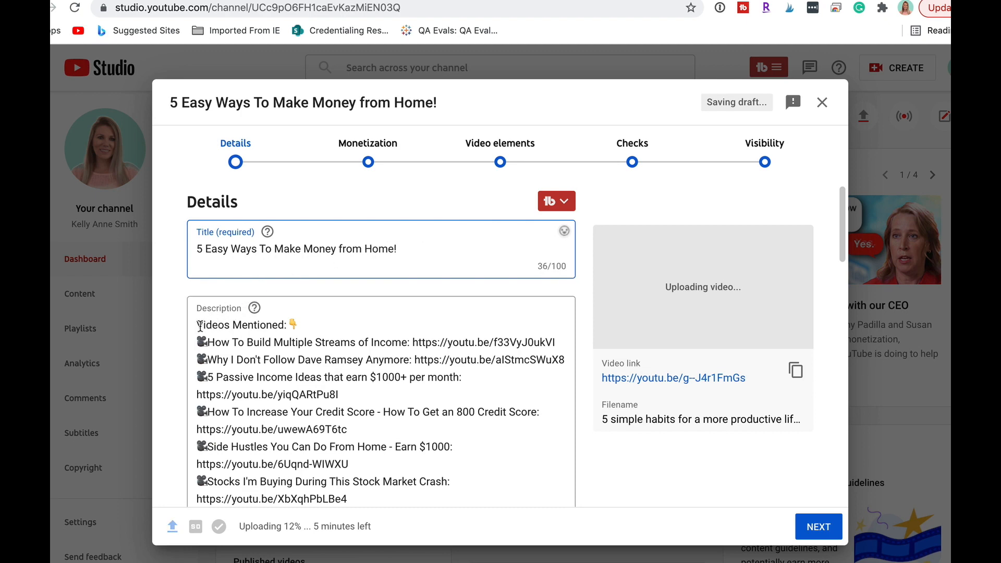
scroll(241, 351, "down", 3)
scroll(241, 351, "up", 3)
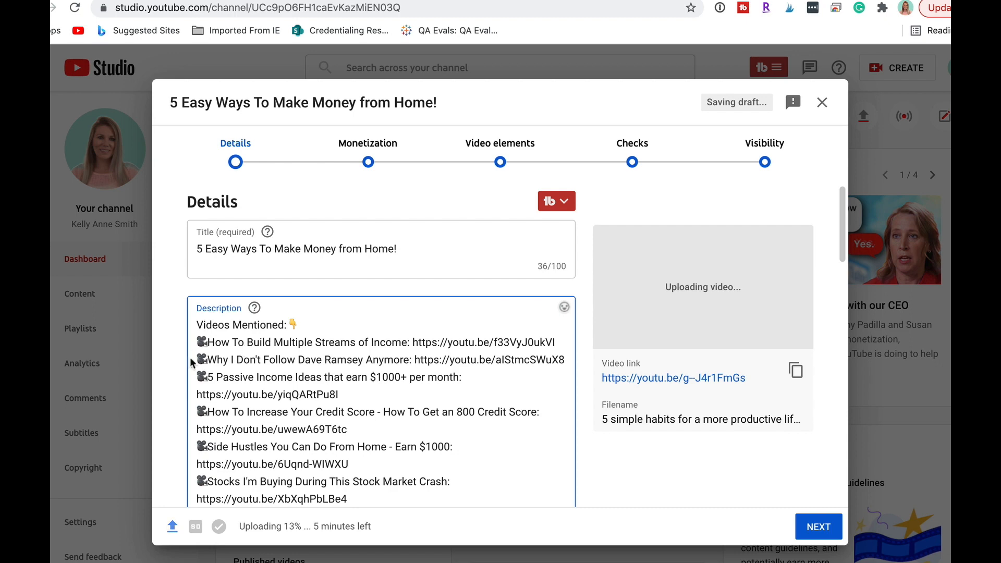
scroll(183, 357, "down", 8)
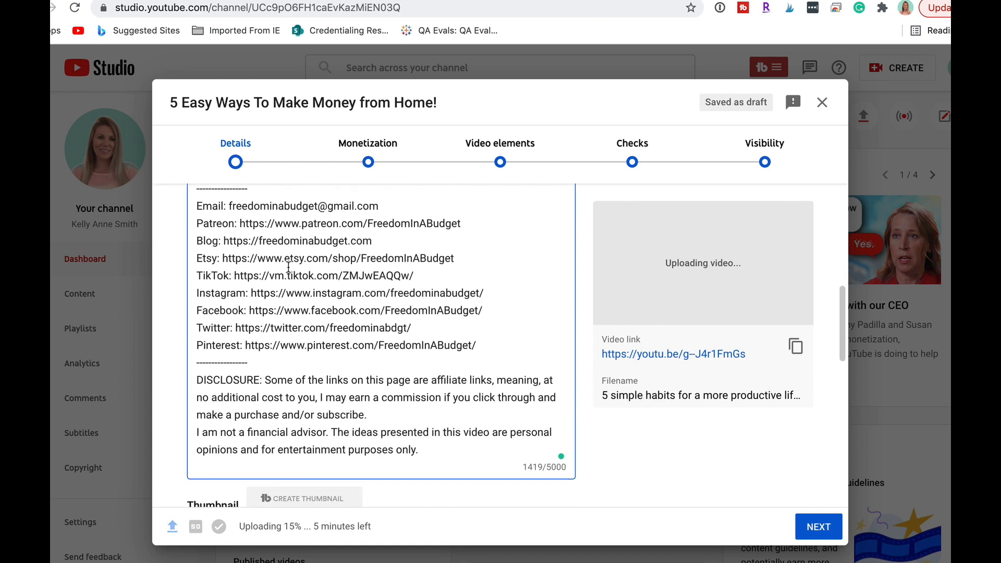
scroll(278, 318, "down", 1)
scroll(278, 319, "down", 5)
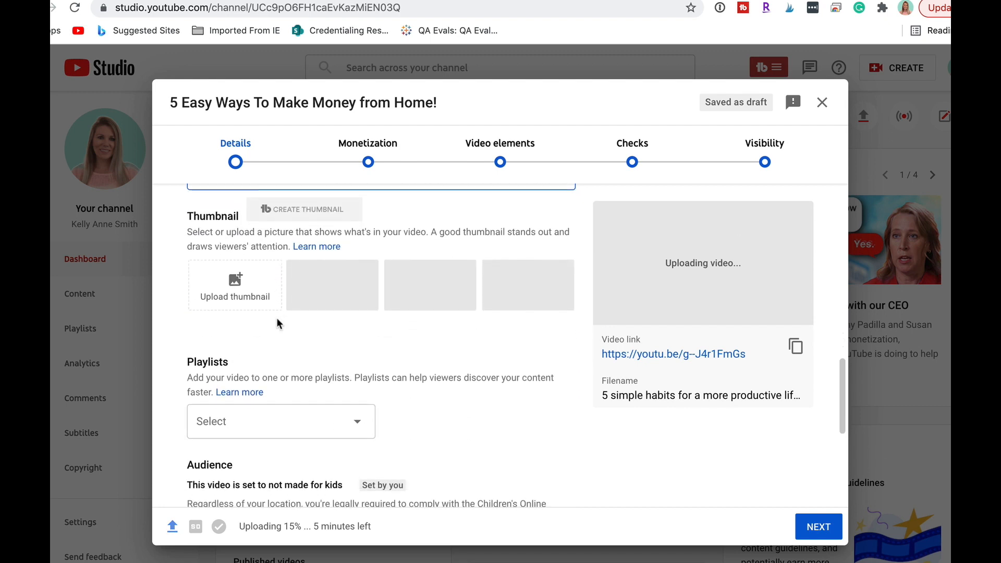
scroll(422, 349, "down", 3)
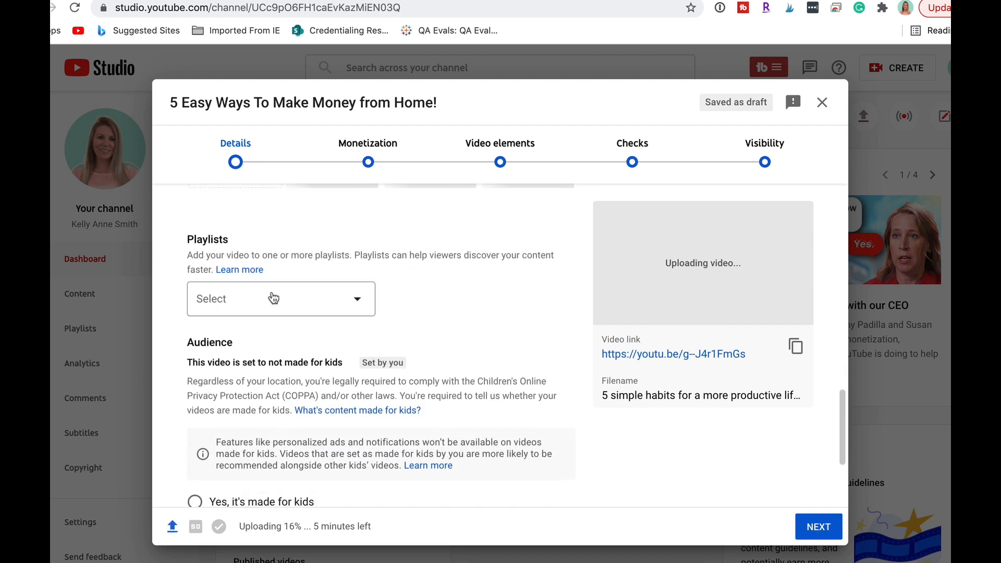
scroll(474, 281, "down", 3)
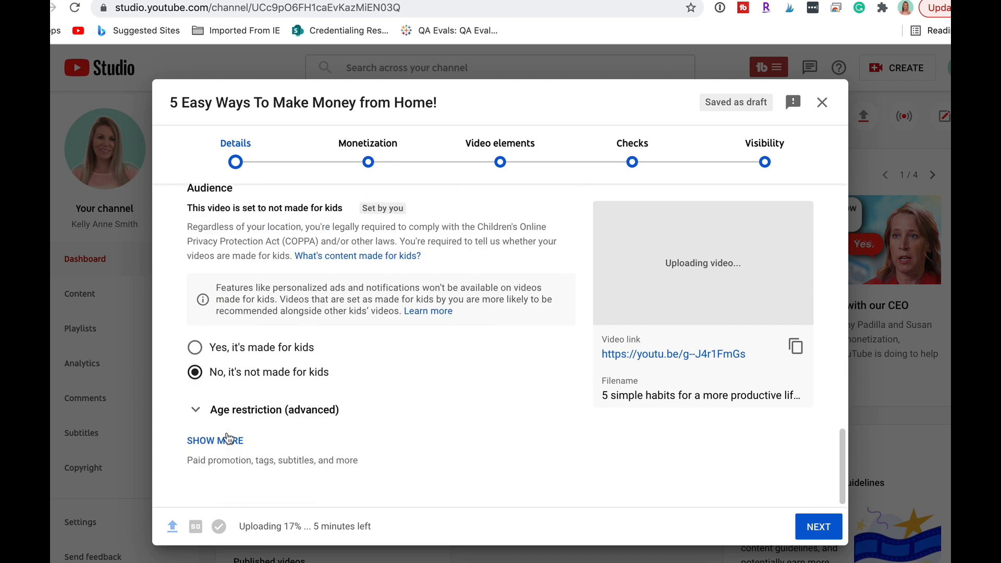
- Expand the video's additional details and examine the applied tags and the tag tools
left_click(229, 441)
scroll(409, 414, "down", 10)
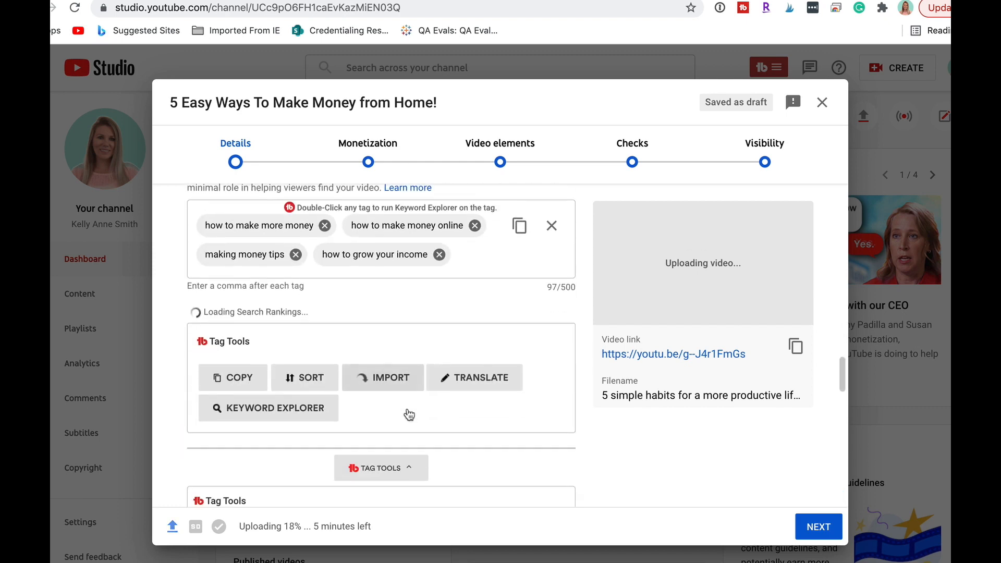
scroll(409, 415, "up", 2)
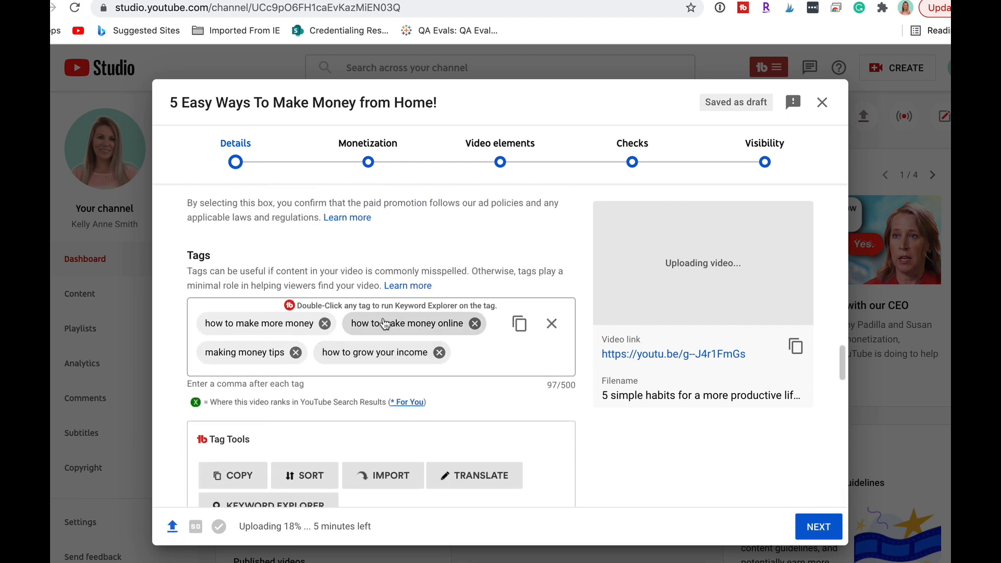
scroll(407, 377, "down", 3)
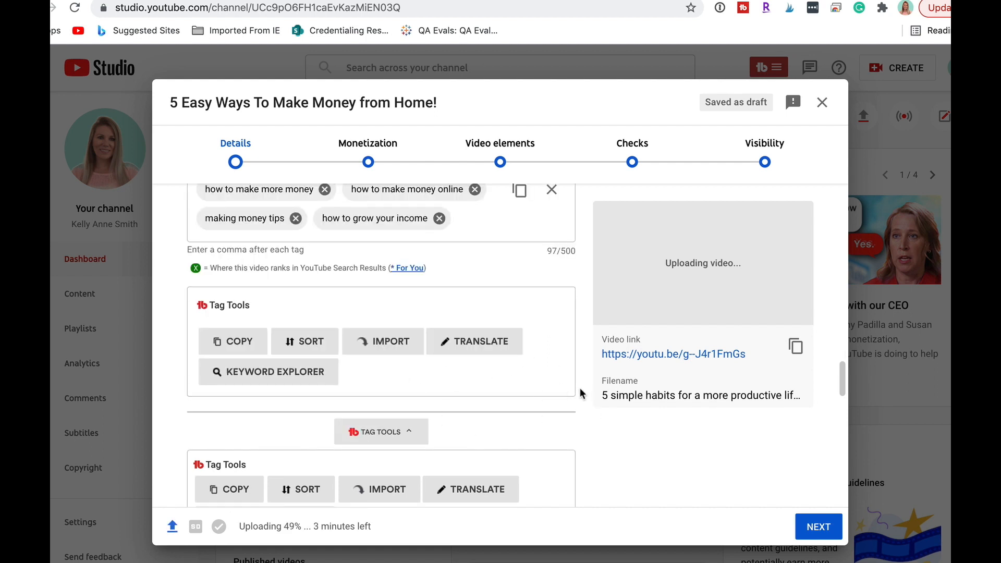
scroll(582, 393, "down", 1)
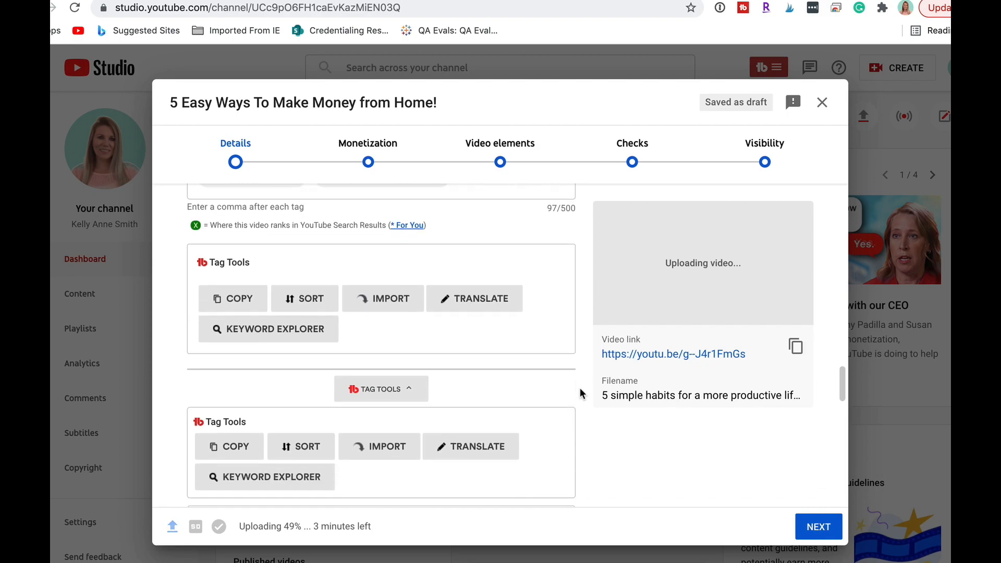